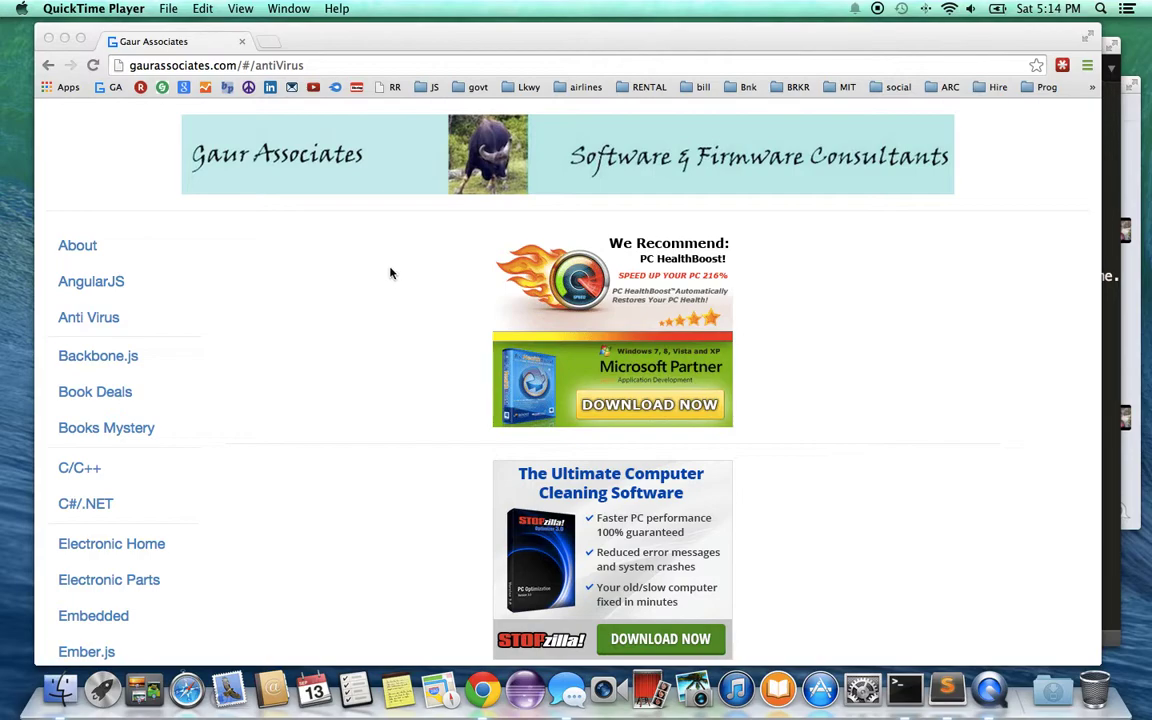
- Open a new browser tab and switch to Sublime Text to read the chrome_settings notes
click(269, 42)
click(269, 42)
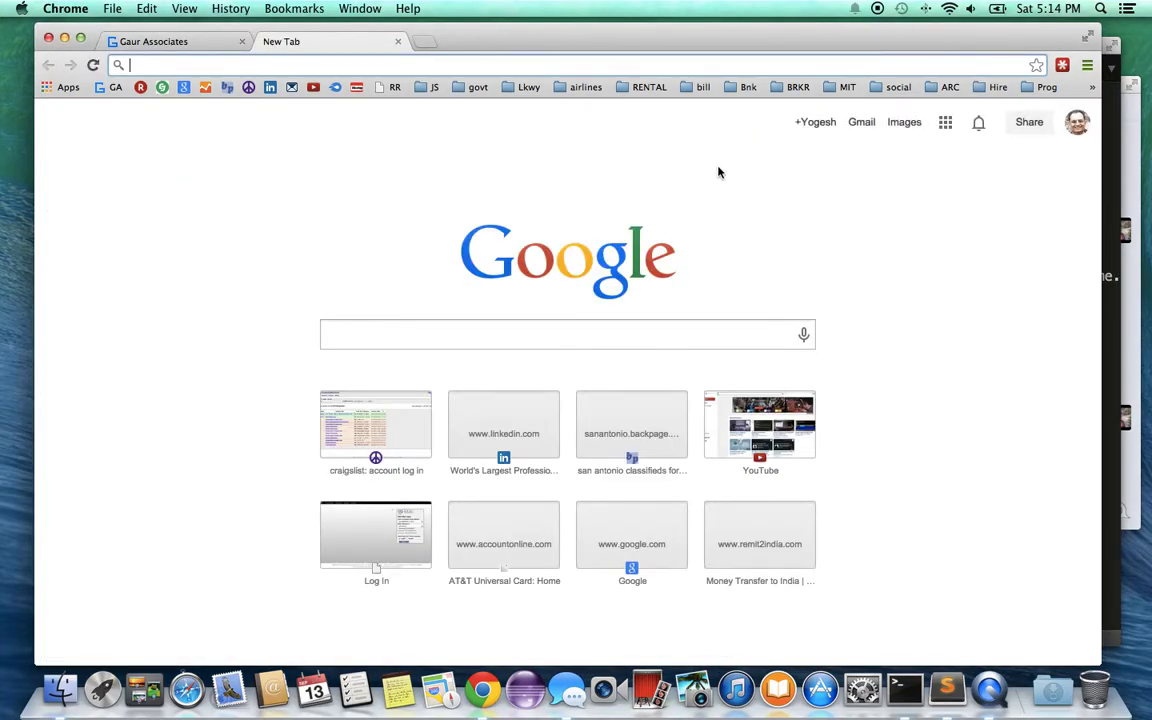
click(1110, 221)
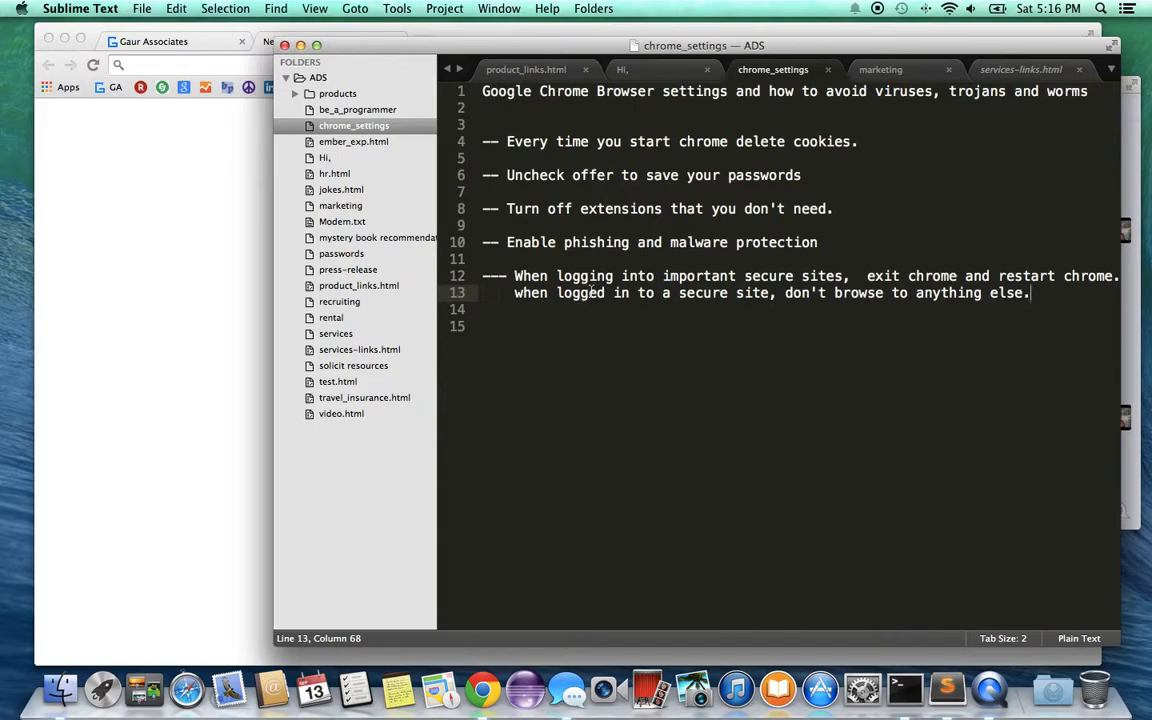
- Switch back to Chrome, open the Extensions page from its settings and review which extensions are enabled
click(216, 264)
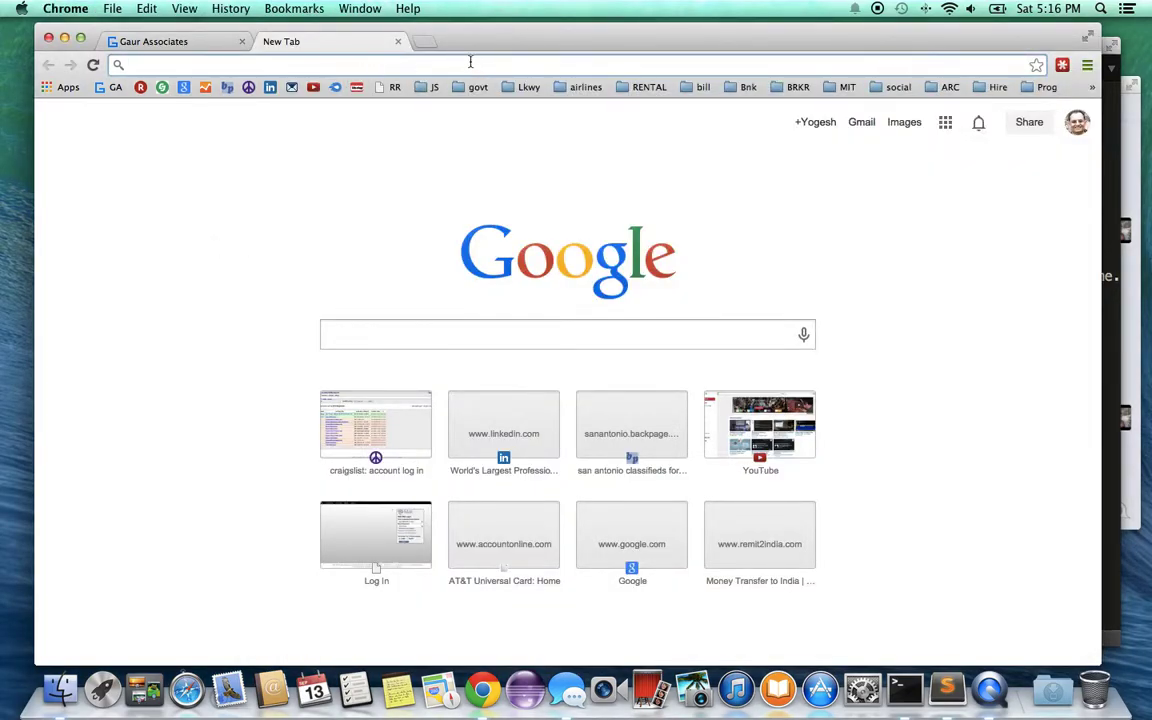
click(1087, 66)
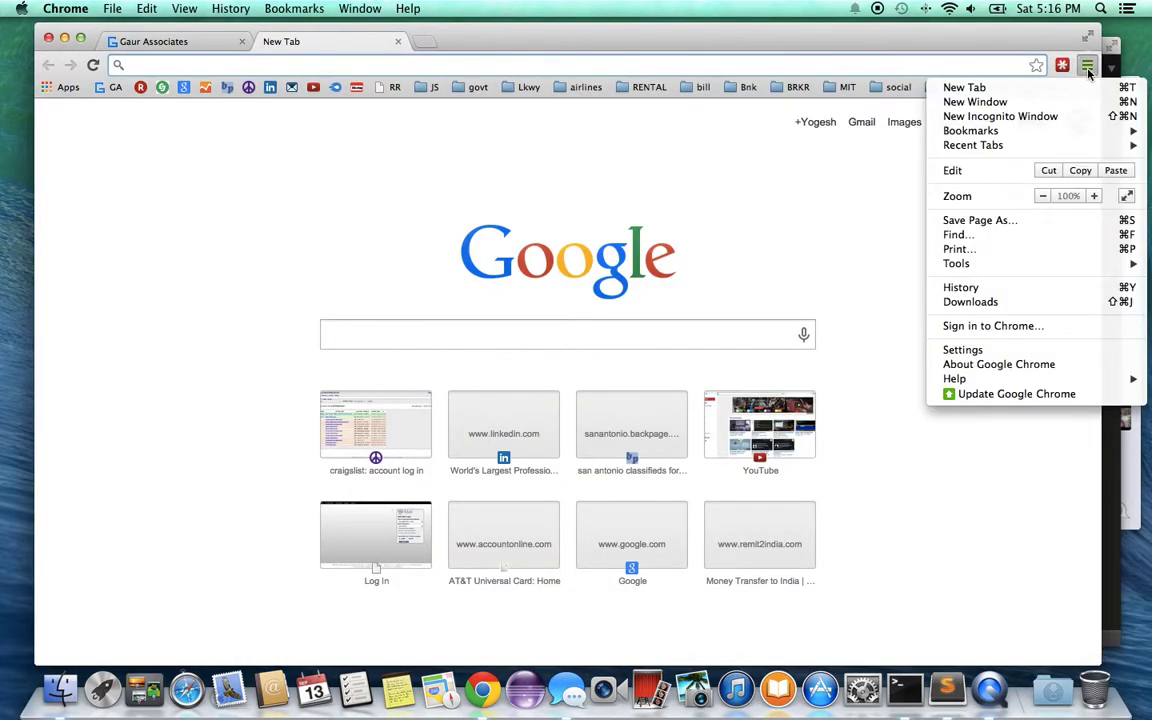
click(966, 352)
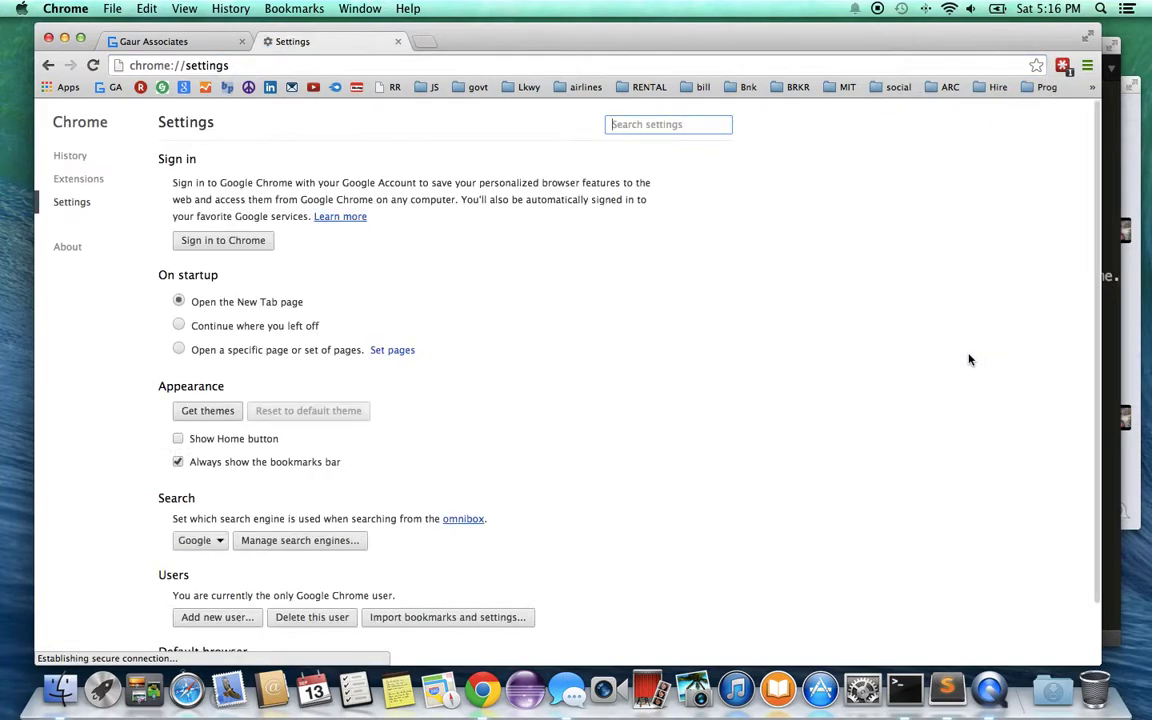
click(75, 181)
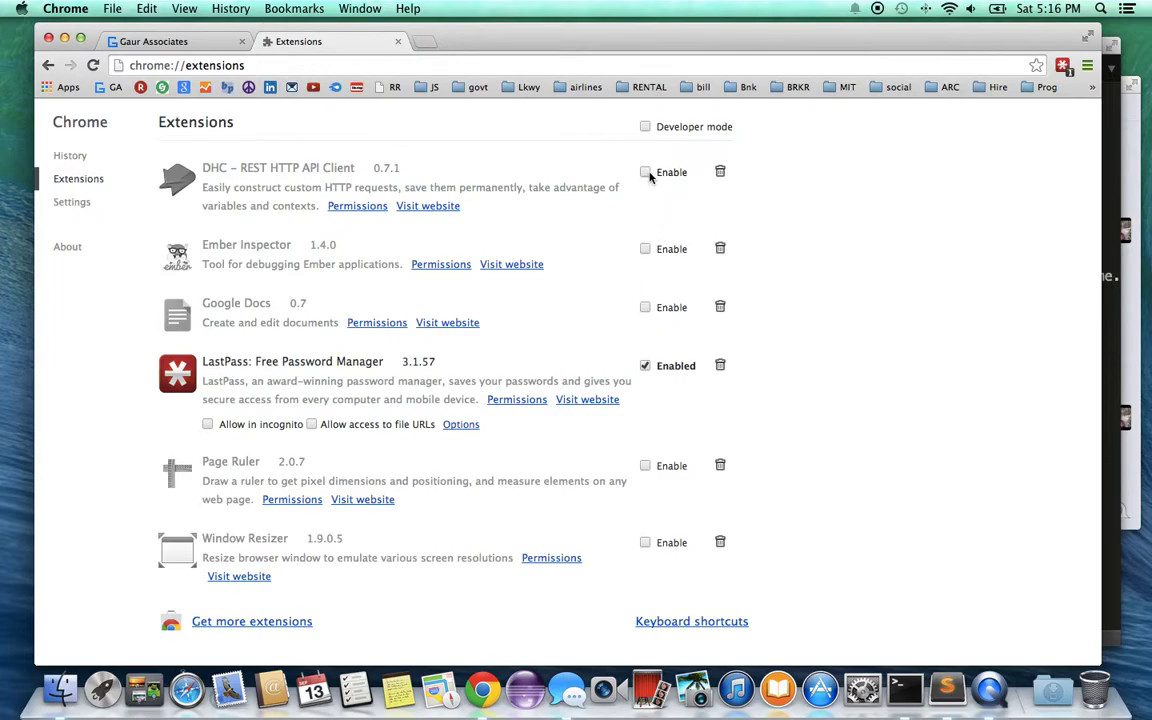
click(645, 172)
click(645, 172)
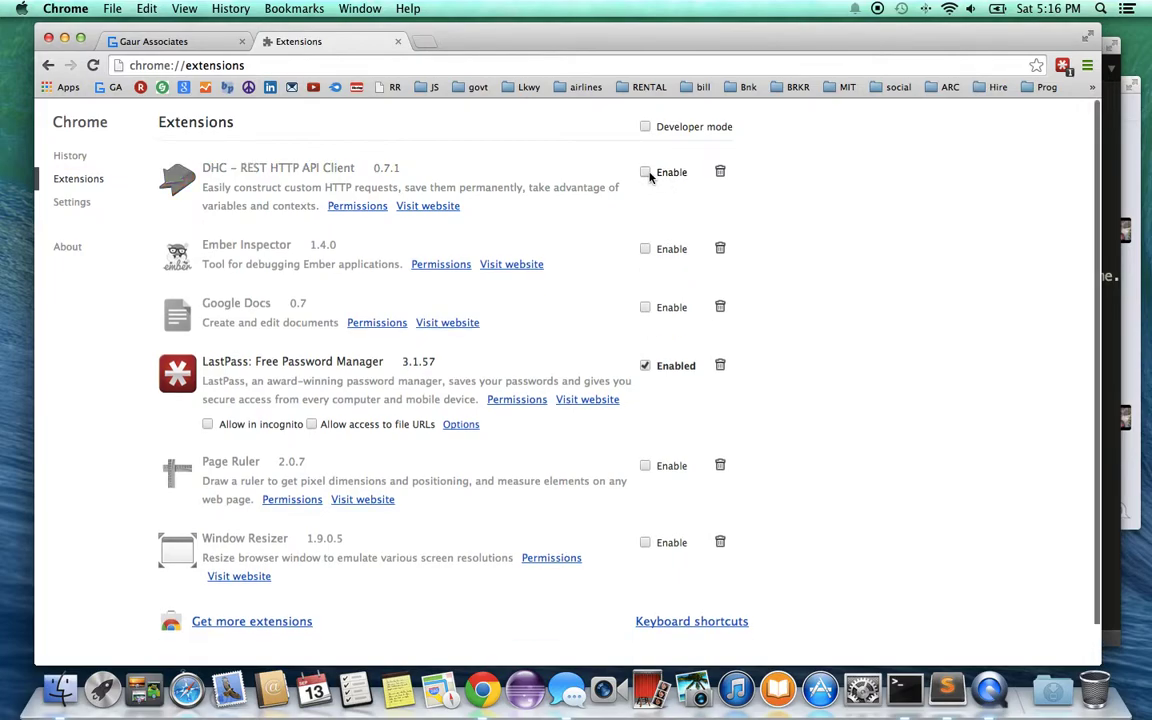
- Show the advanced settings on the Settings page and check the phishing and malware protection option under Privacy
click(87, 204)
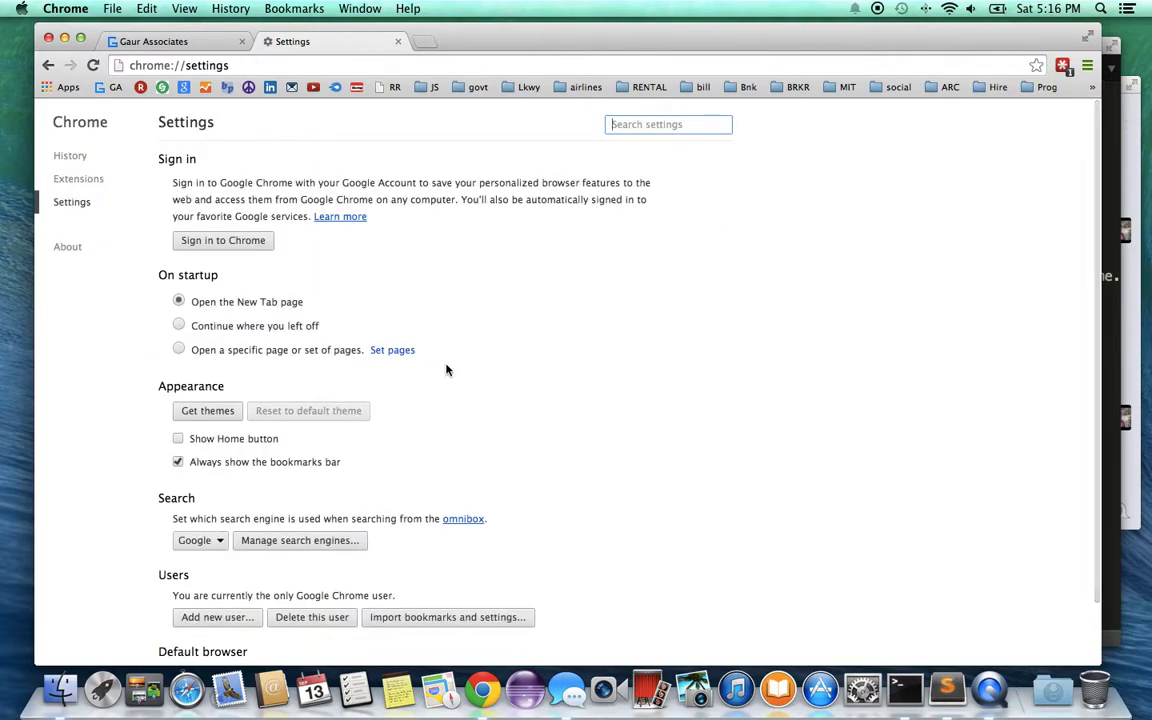
scroll(447, 370, down, 2)
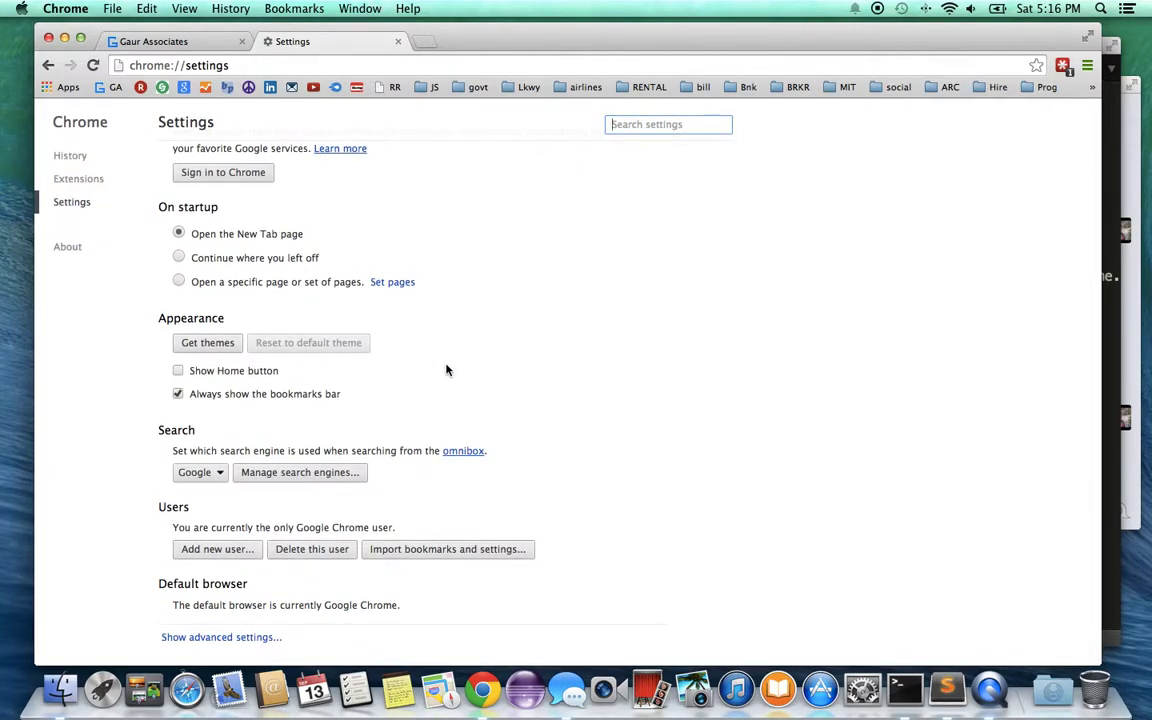
scroll(446, 369, up, 2)
scroll(425, 410, down, 2)
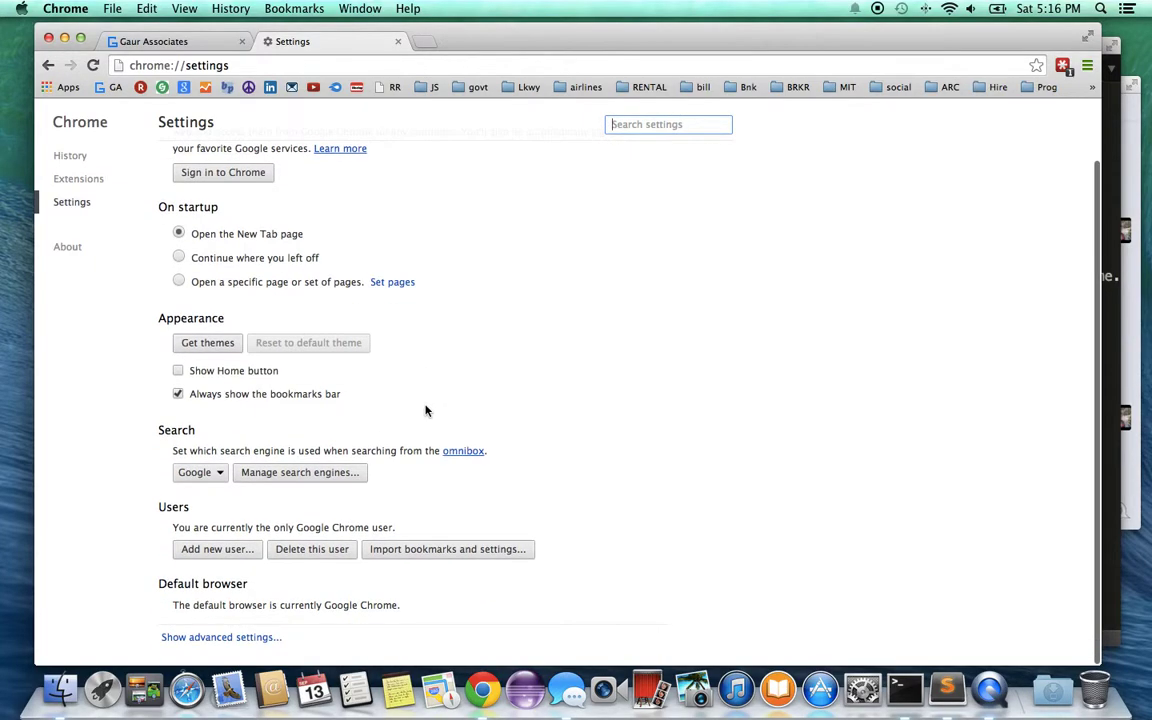
click(239, 638)
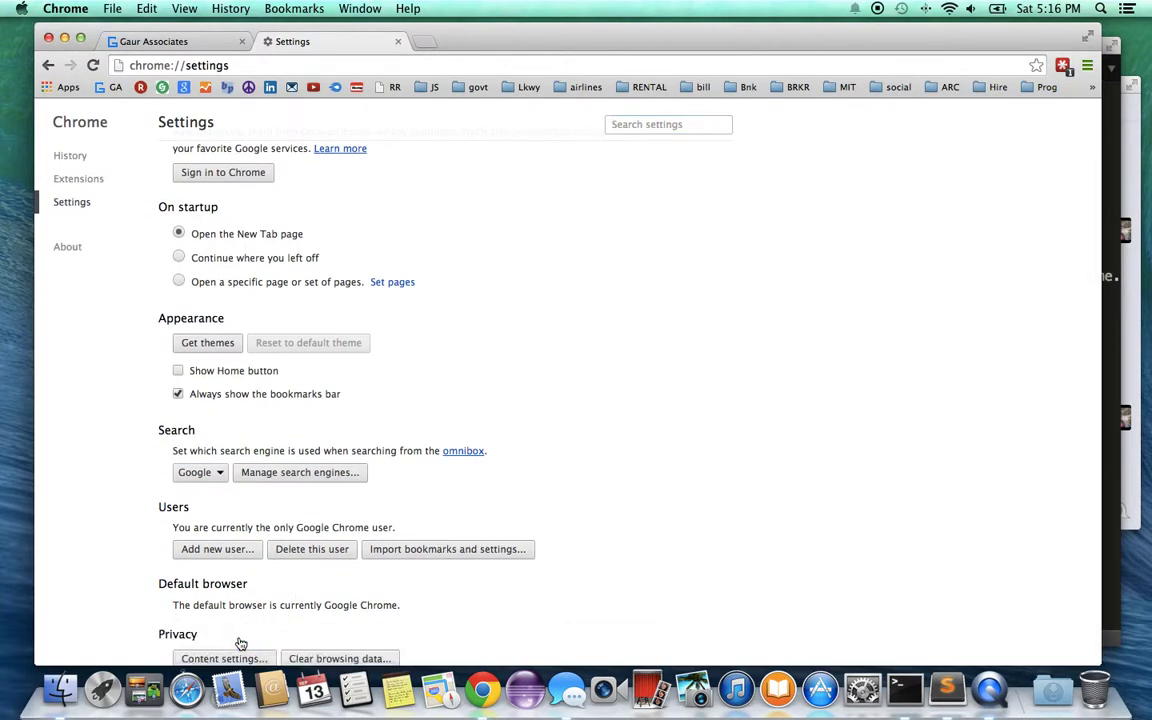
scroll(301, 632, down, 10)
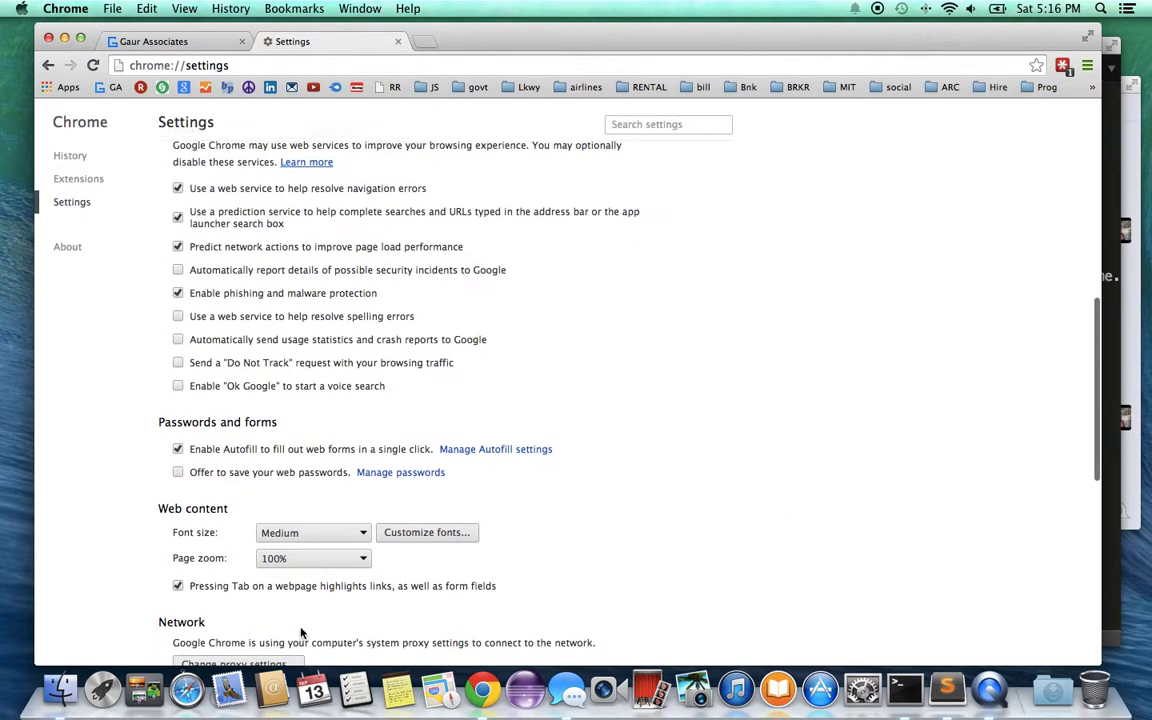
scroll(290, 600, up, 2)
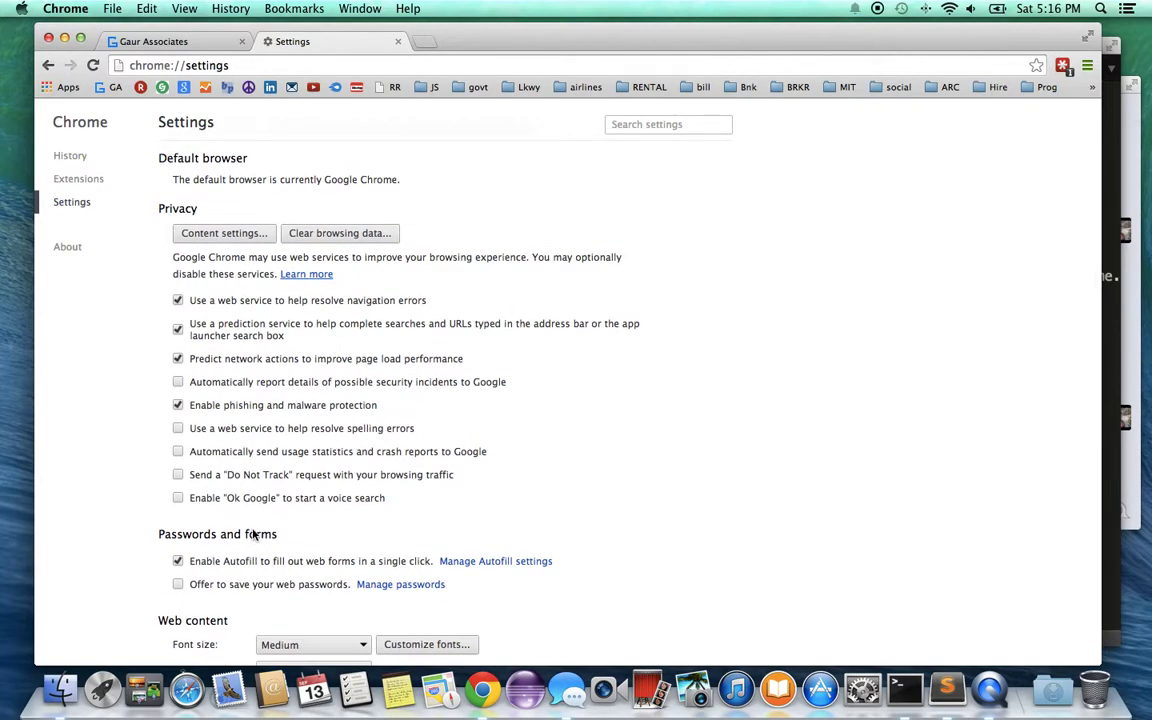
drag(190, 405, 380, 410)
click(380, 410)
- Open the privacy content settings and examine the list of all cookies and site data, closing the list without removing any
click(240, 234)
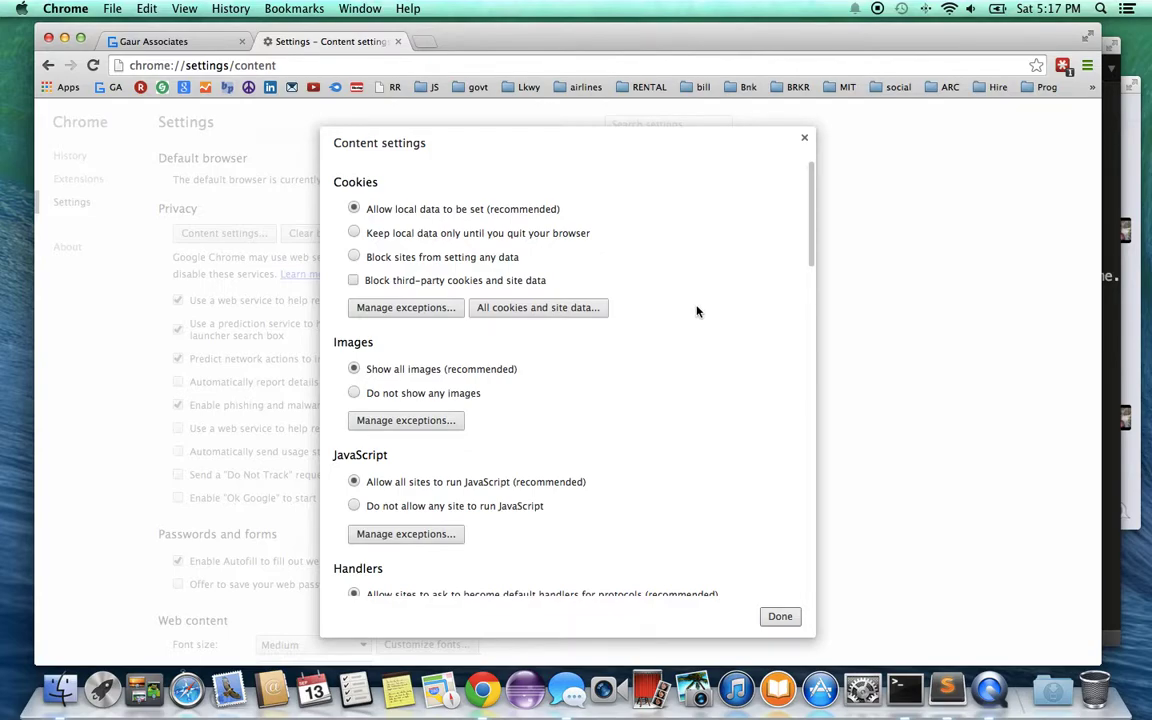
click(562, 310)
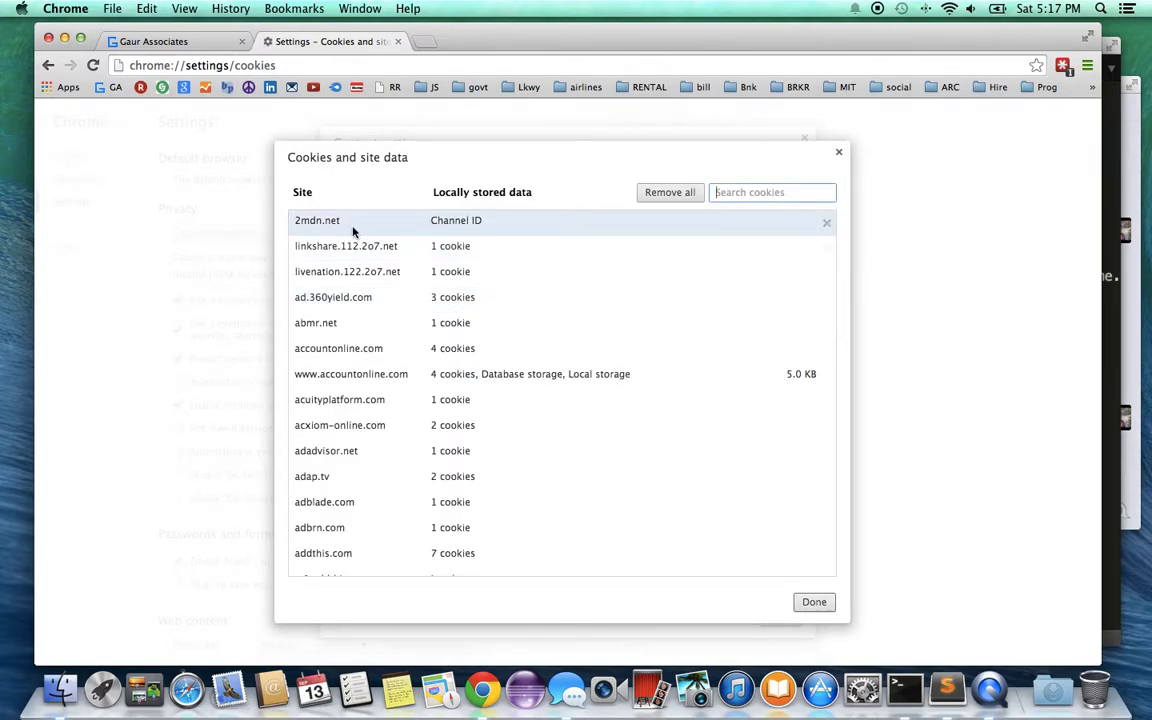
scroll(562, 352, down, 5)
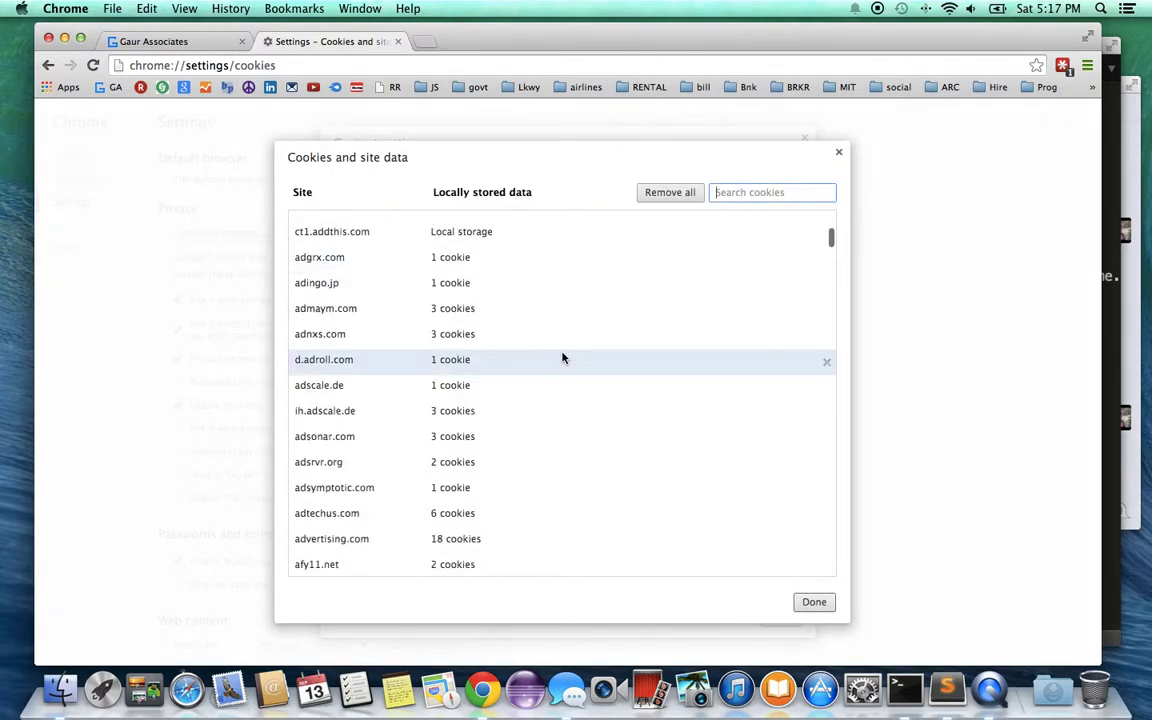
scroll(562, 358, down, 5)
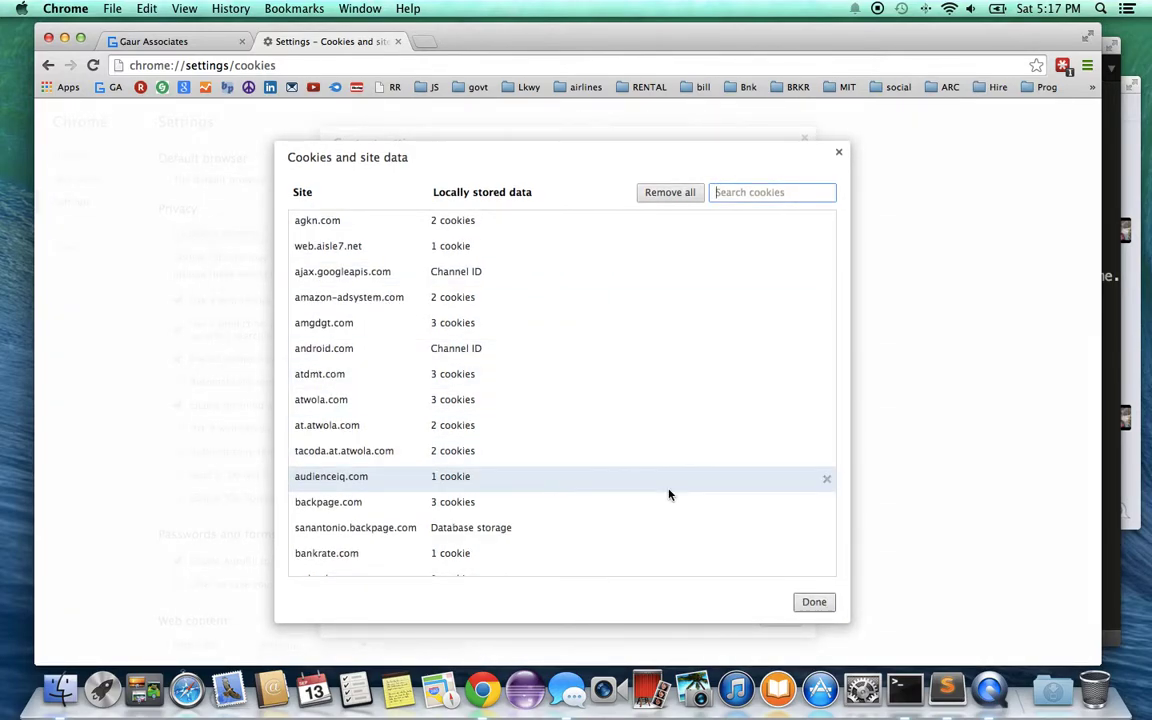
click(813, 599)
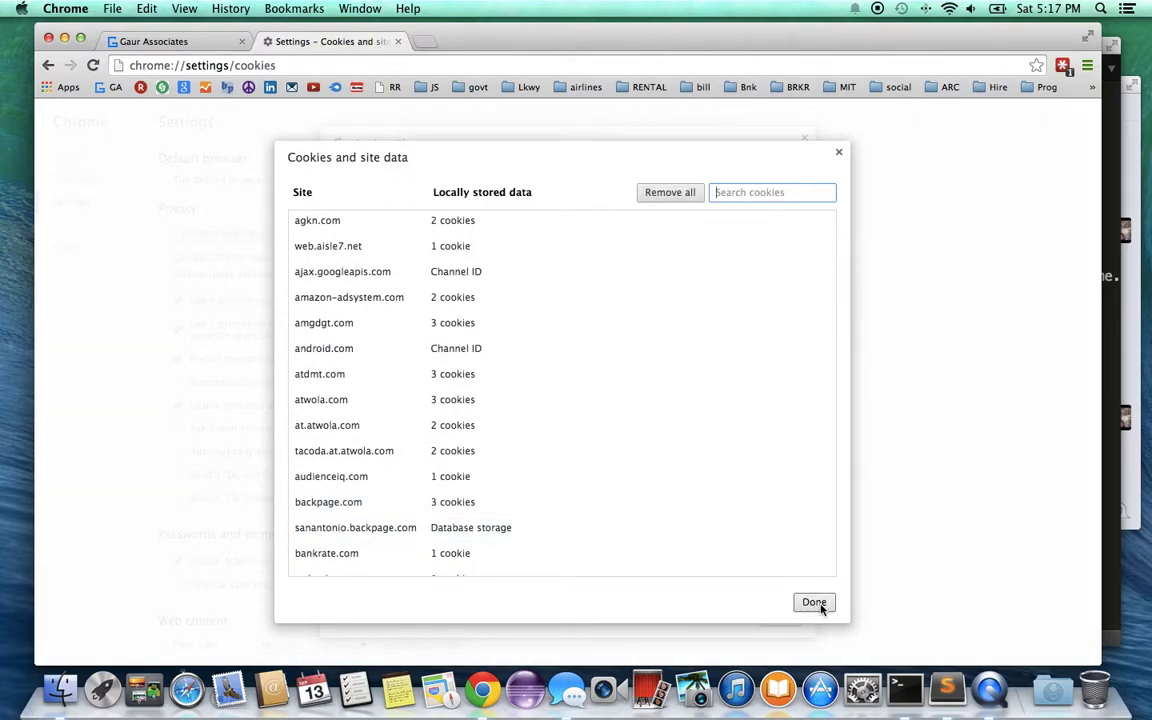
click(818, 604)
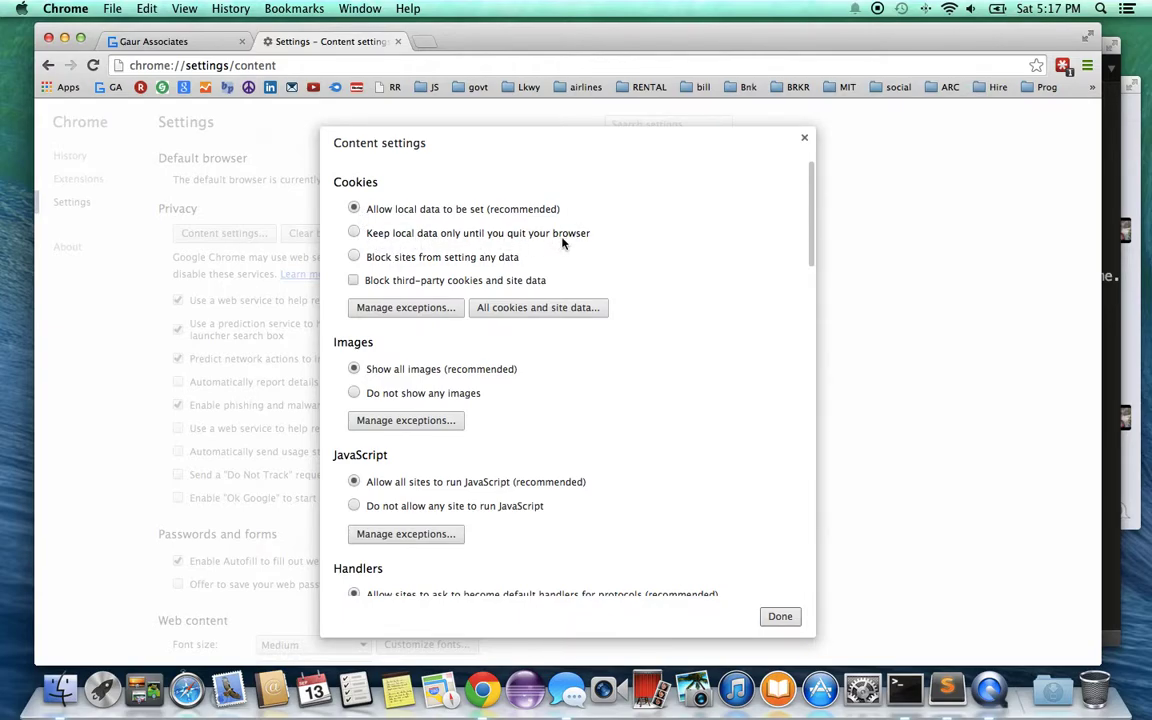
- Set cookies to "Keep local data only until you quit your browser", look over the remaining content settings and close the dialog
click(355, 234)
scroll(731, 304, down, 10)
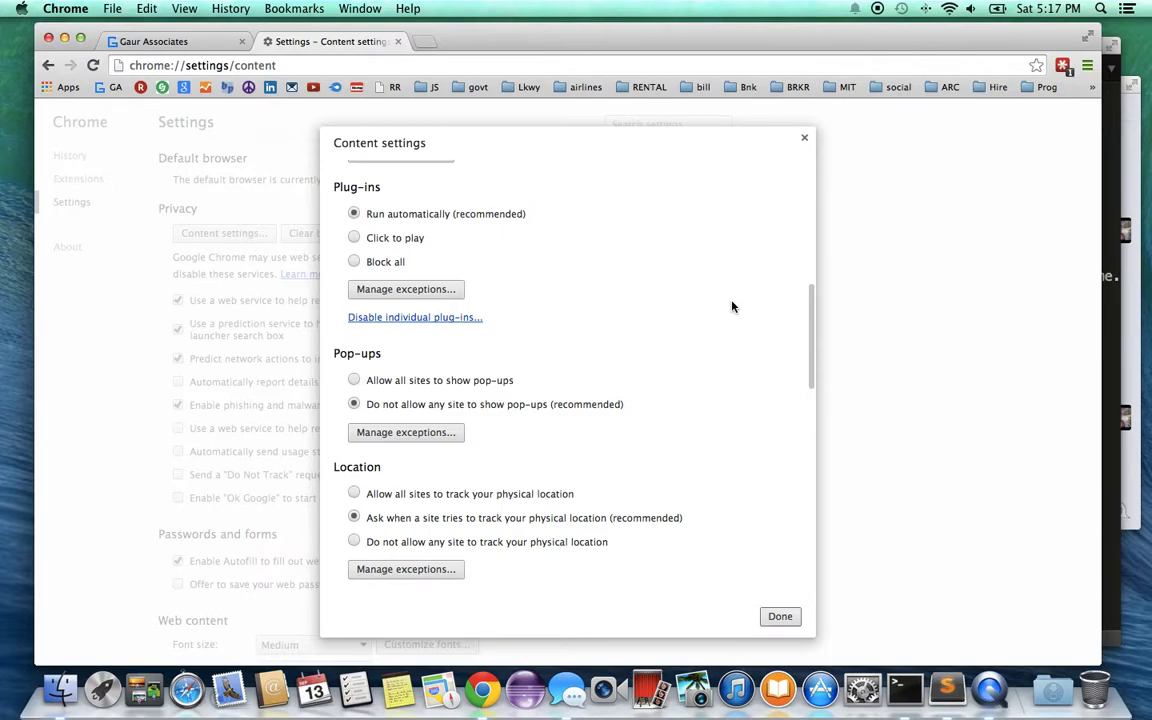
scroll(731, 306, down, 6)
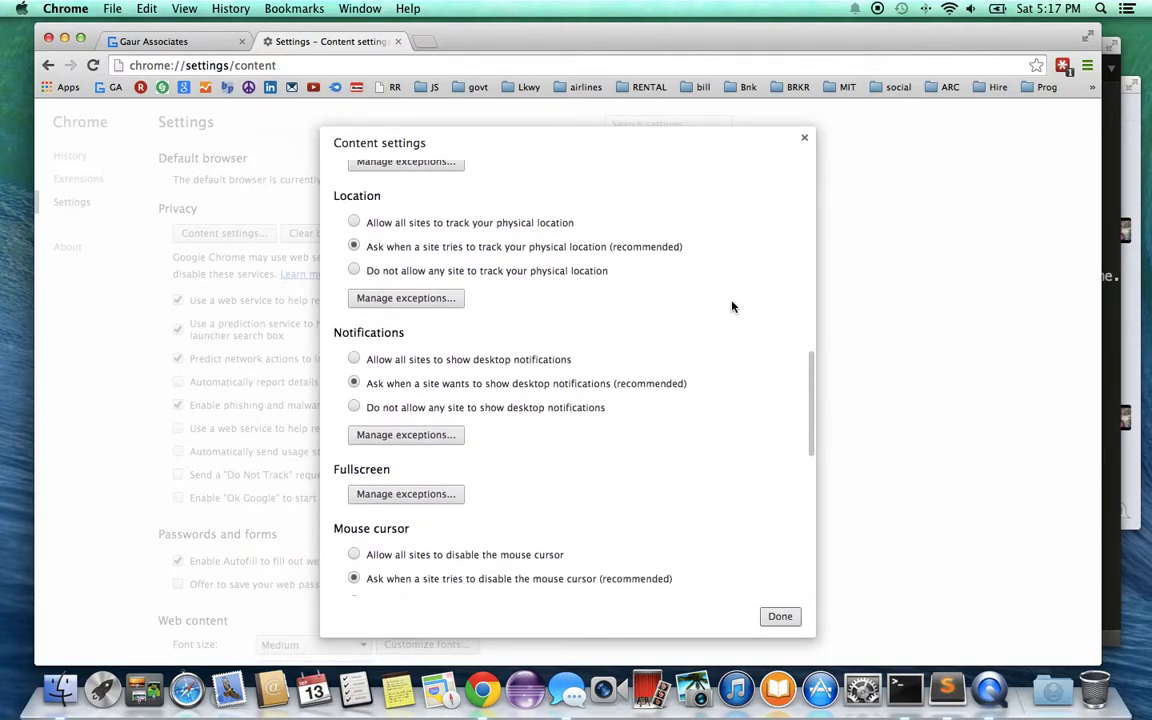
scroll(732, 306, down, 6)
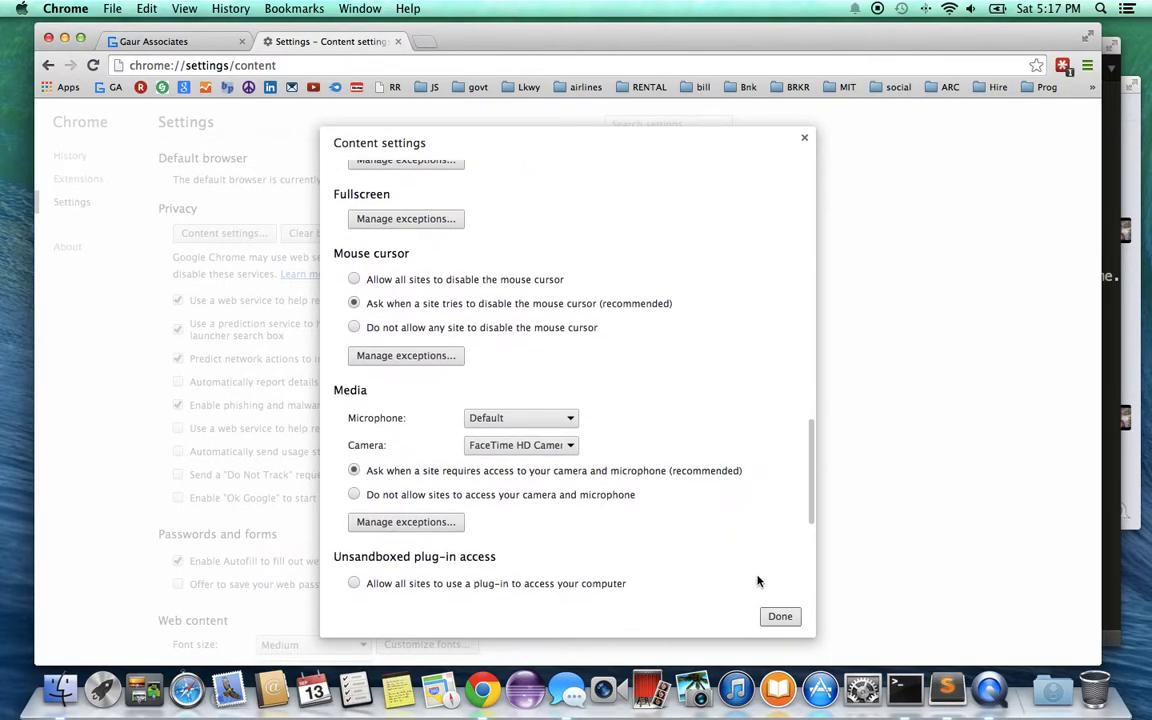
click(781, 617)
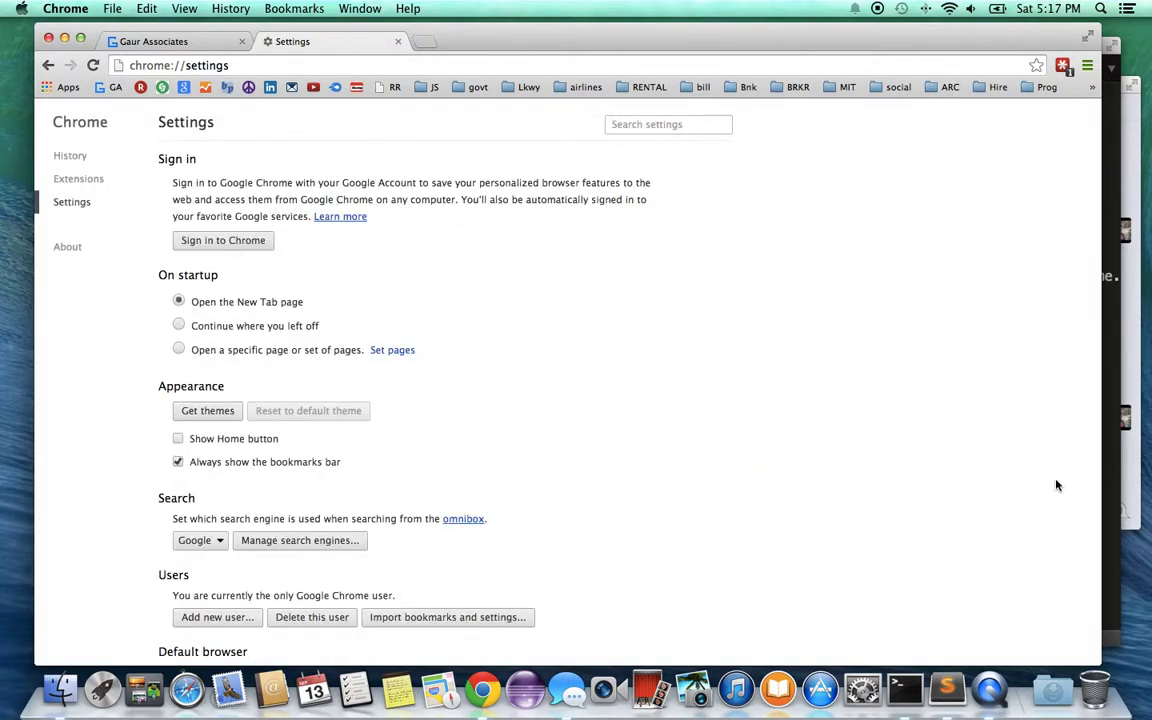
- Recheck the chrome_settings notes in Sublime Text, and return to Chrome to examine the advanced settings, including the option to save web passwords
click(1110, 472)
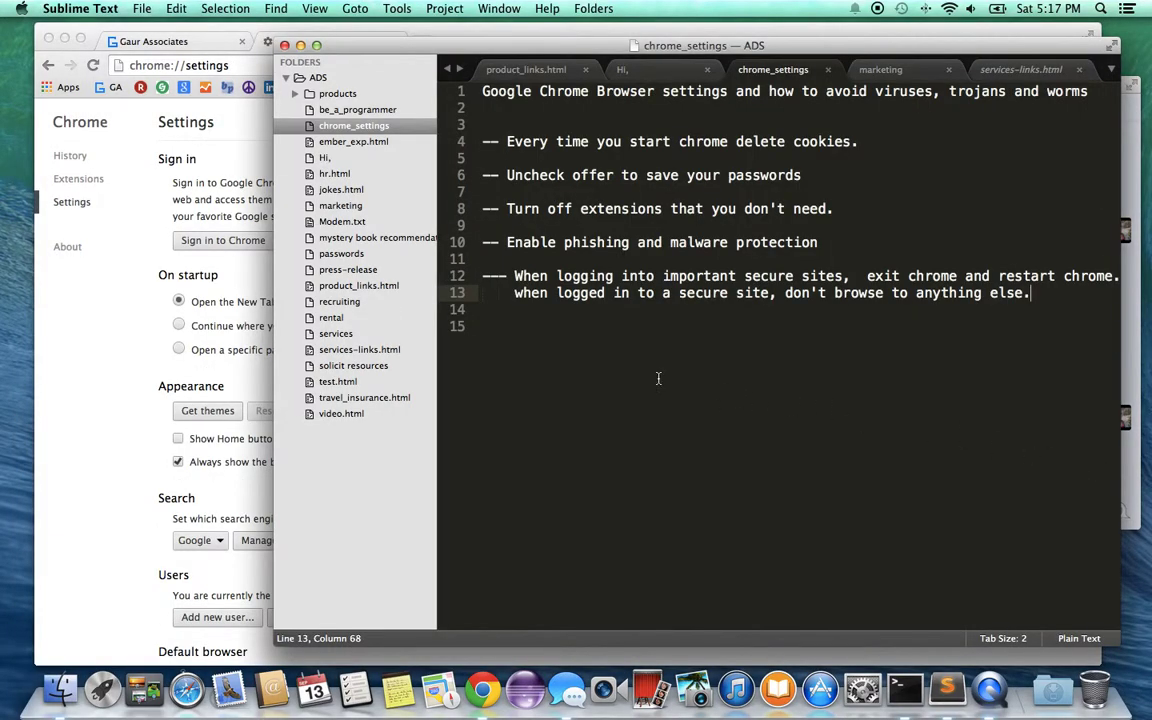
click(113, 358)
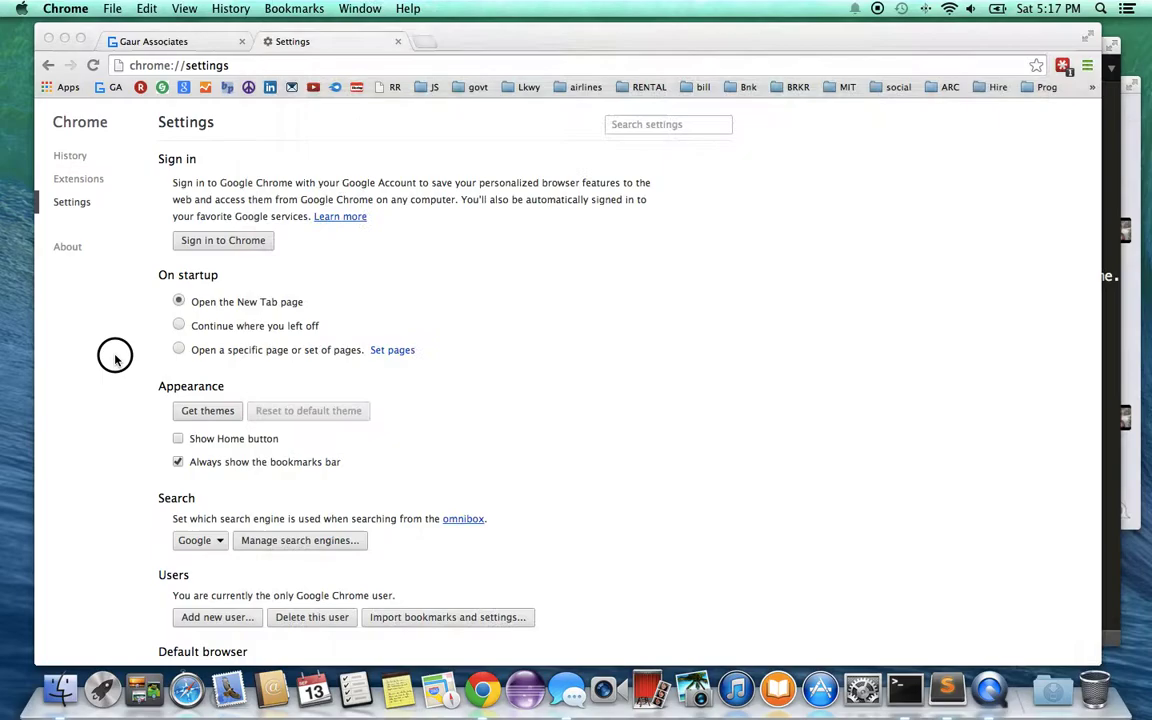
scroll(115, 360, down, 5)
scroll(115, 360, down, 7)
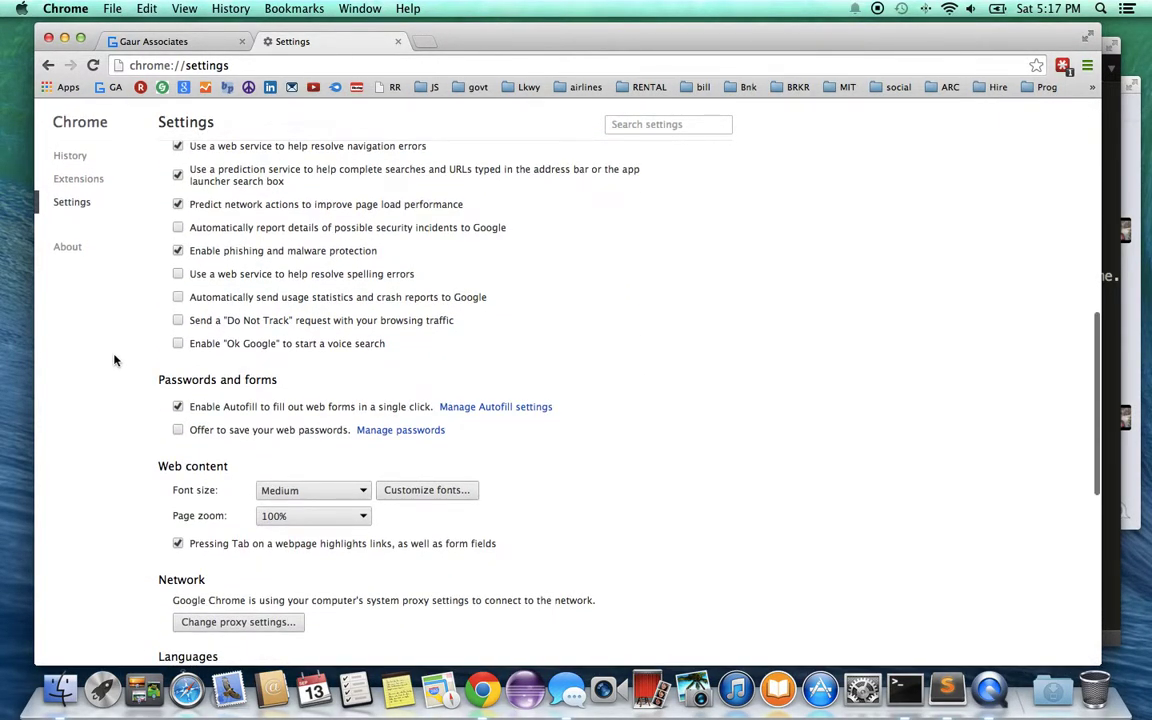
scroll(115, 360, down, 5)
scroll(115, 360, down, 6)
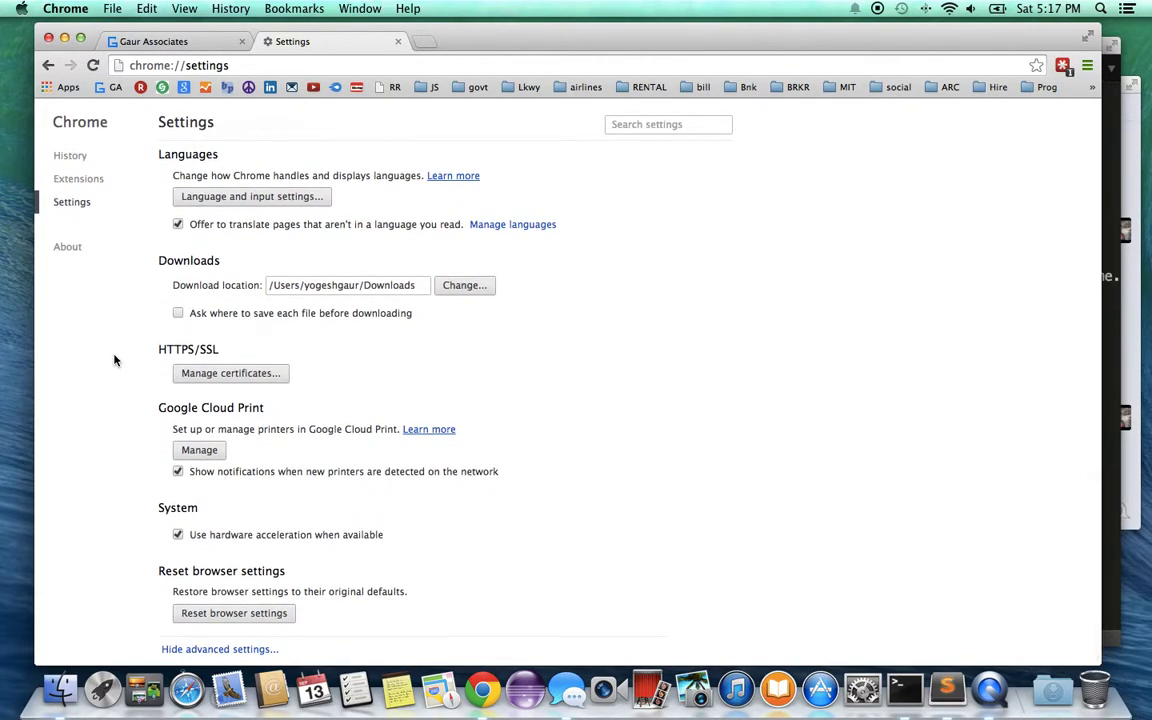
scroll(115, 360, up, 10)
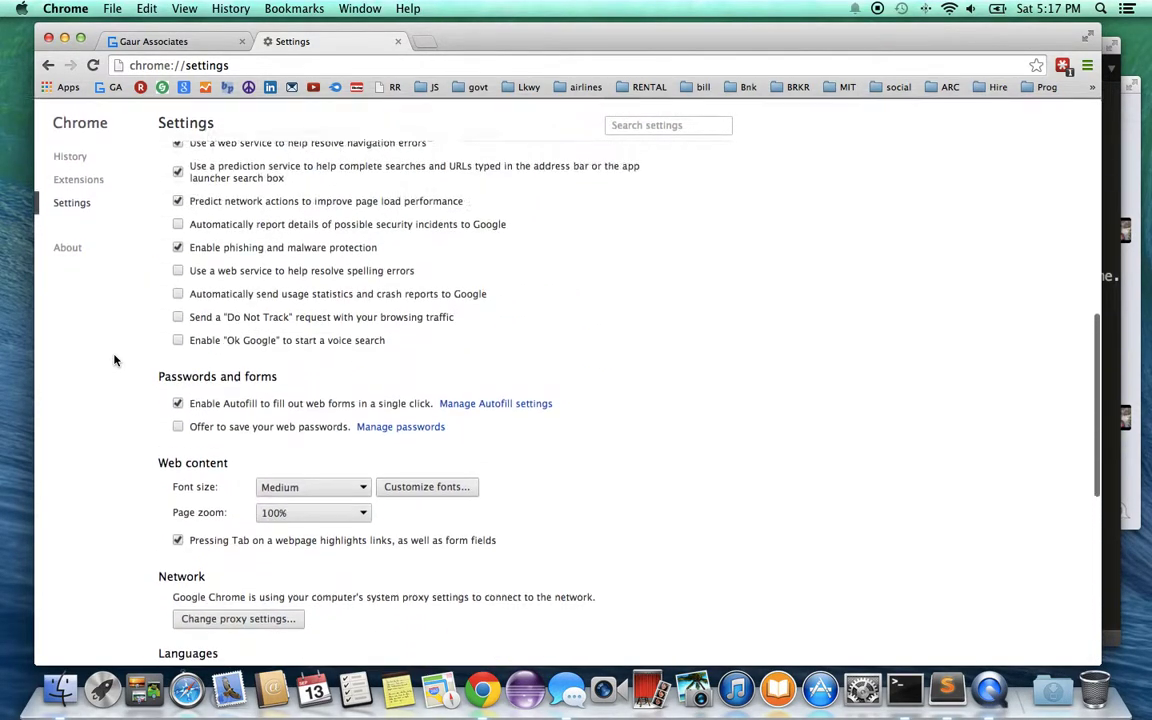
scroll(115, 360, up, 2)
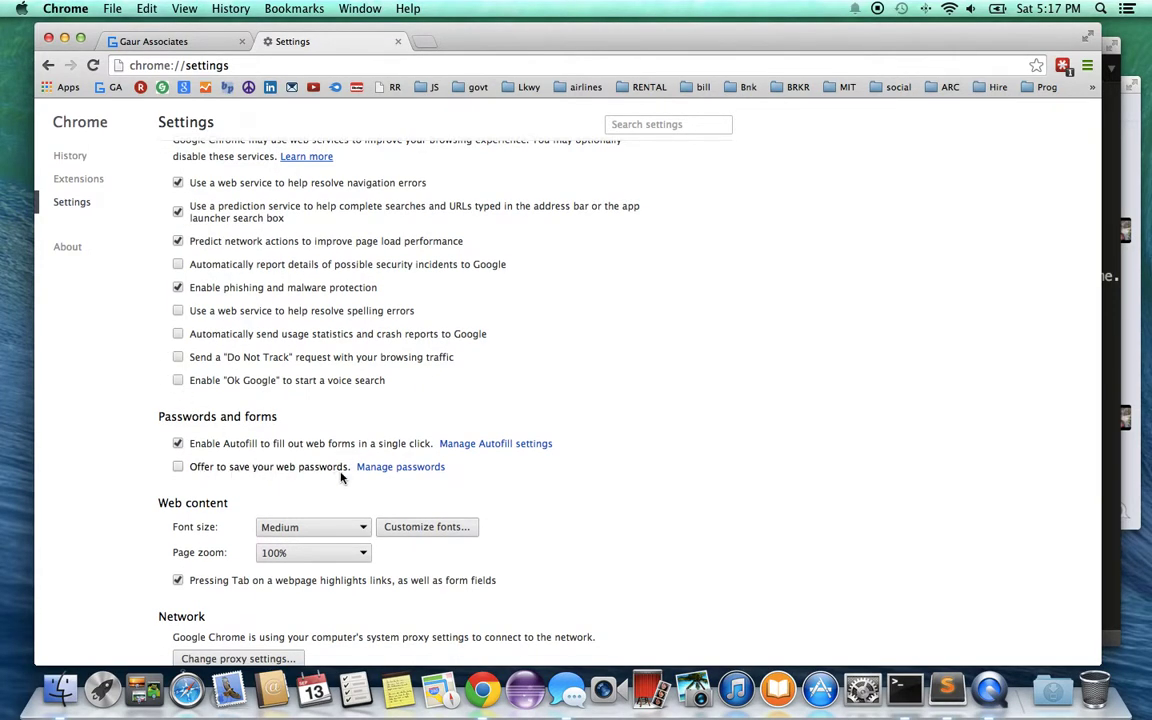
scroll(340, 477, down, 10)
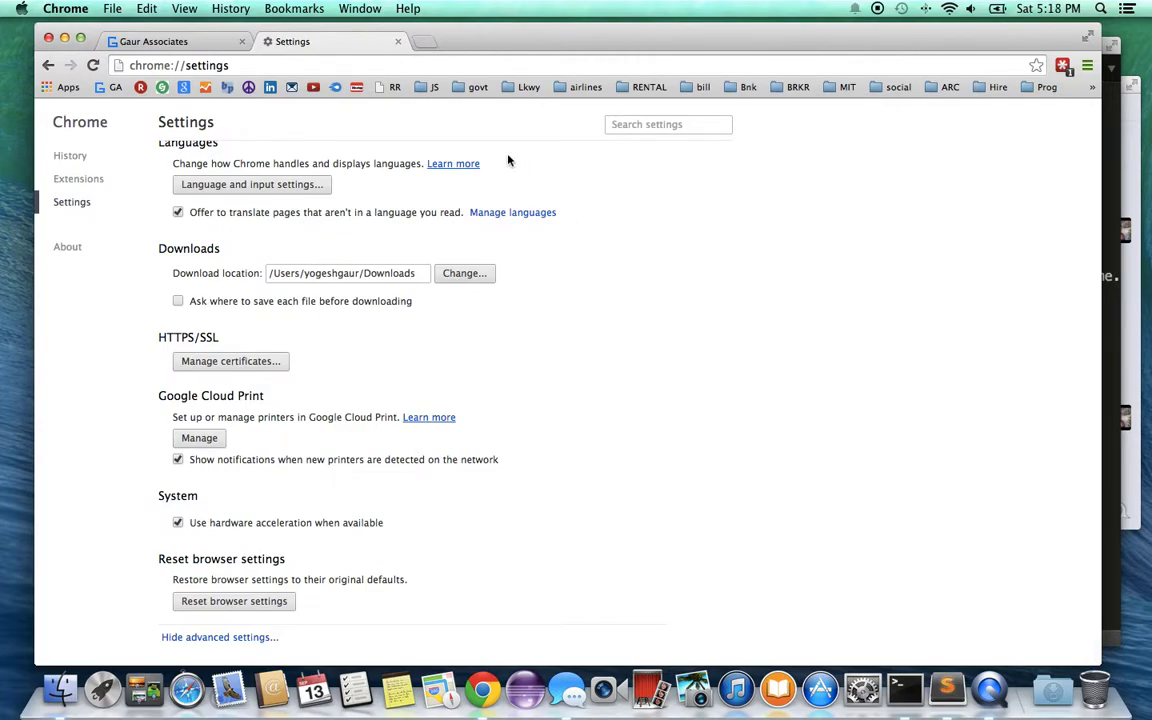
- Close the Settings tab, quit and relaunch Chrome, and open the bookmarked Gaur Associates site
click(398, 42)
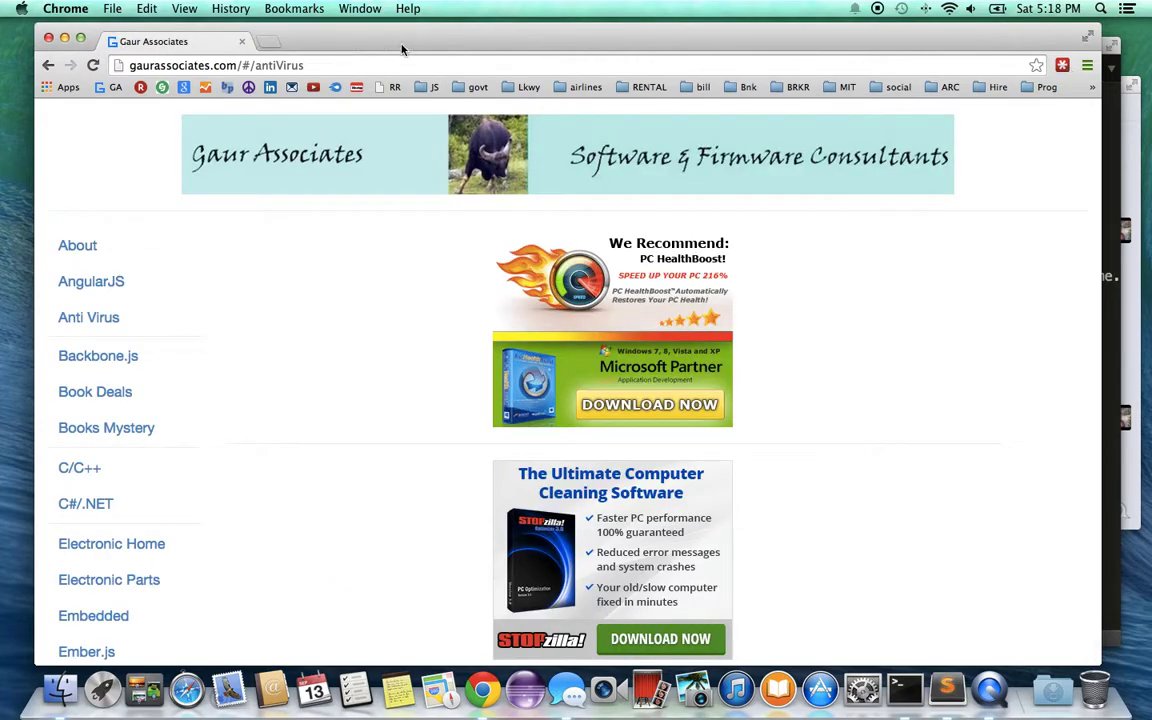
click(62, 10)
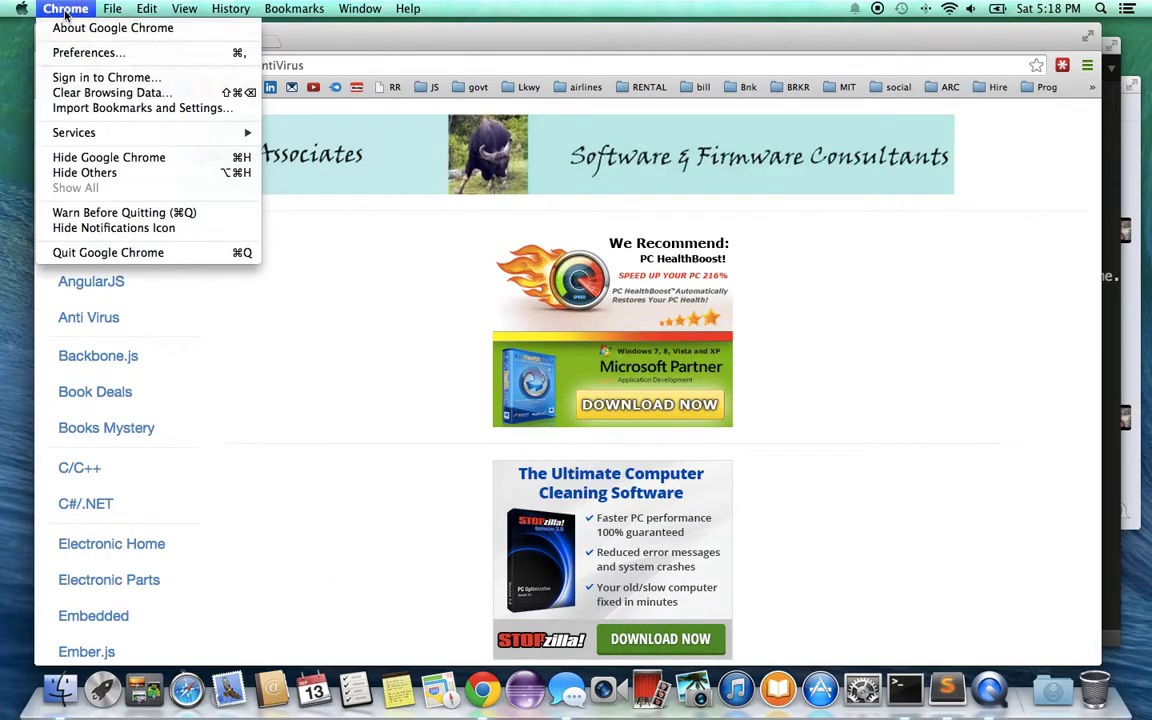
click(164, 253)
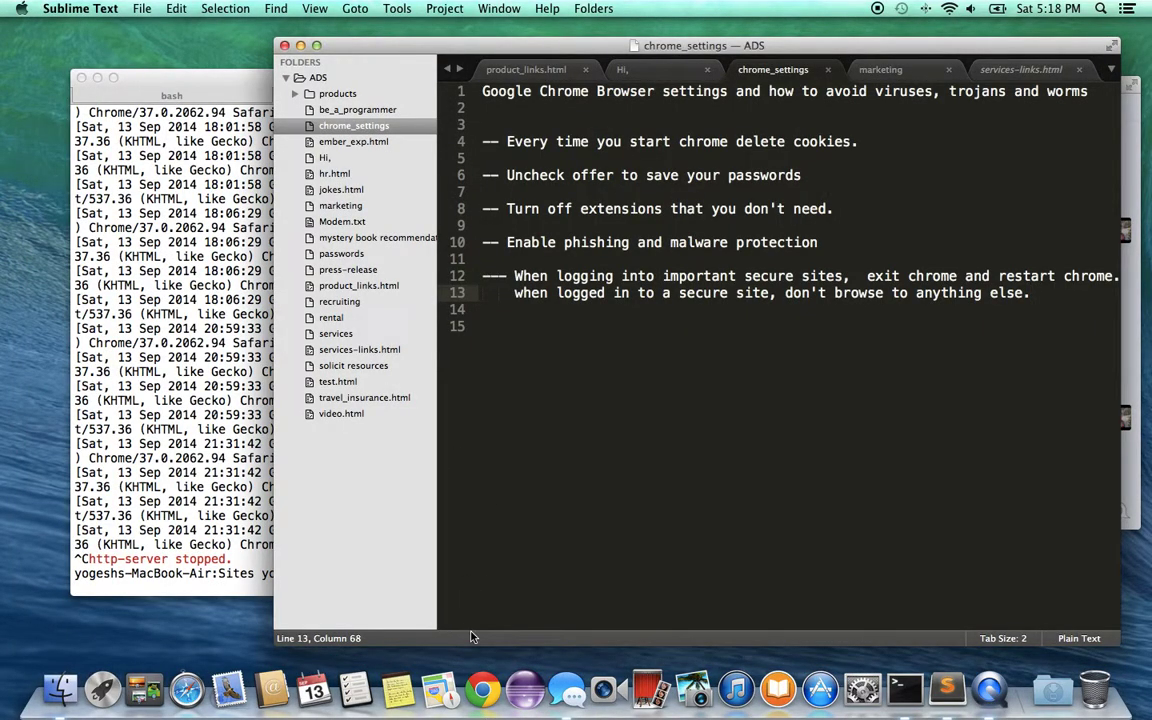
click(482, 688)
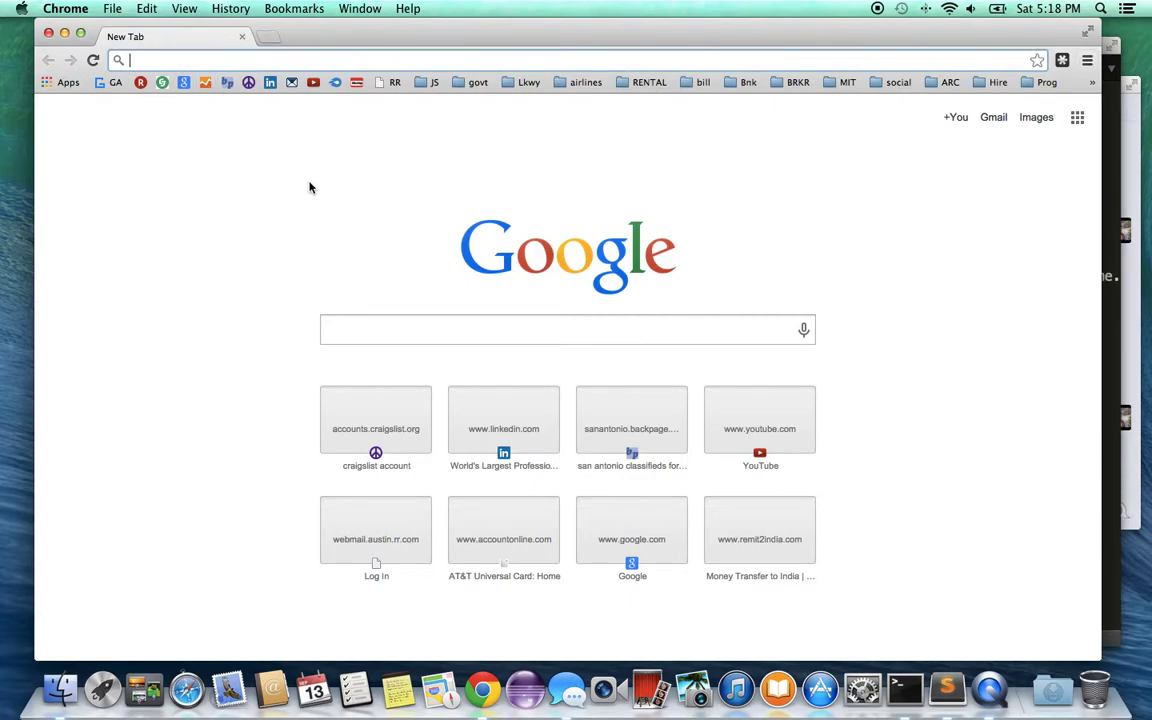
click(113, 85)
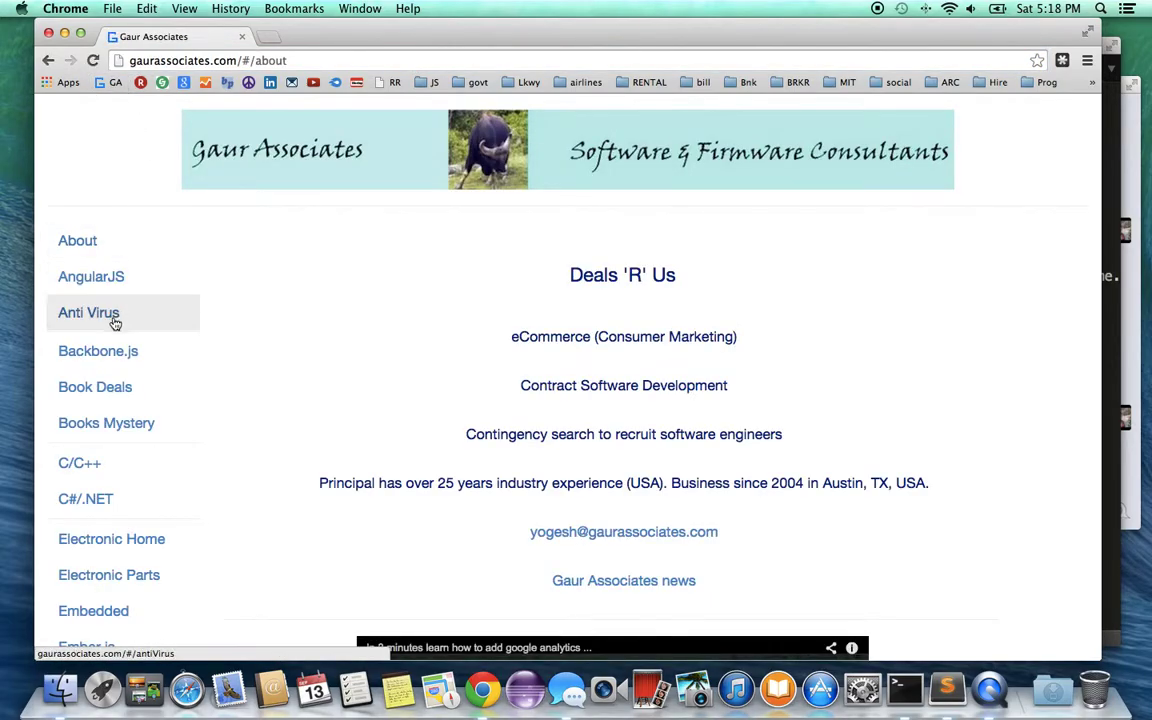
- Open the Anti Virus page of the Gaur Associates site and examine its security product offers and the videos on viruses, cybercrime and HTTPS
click(113, 320)
scroll(257, 344, down, 15)
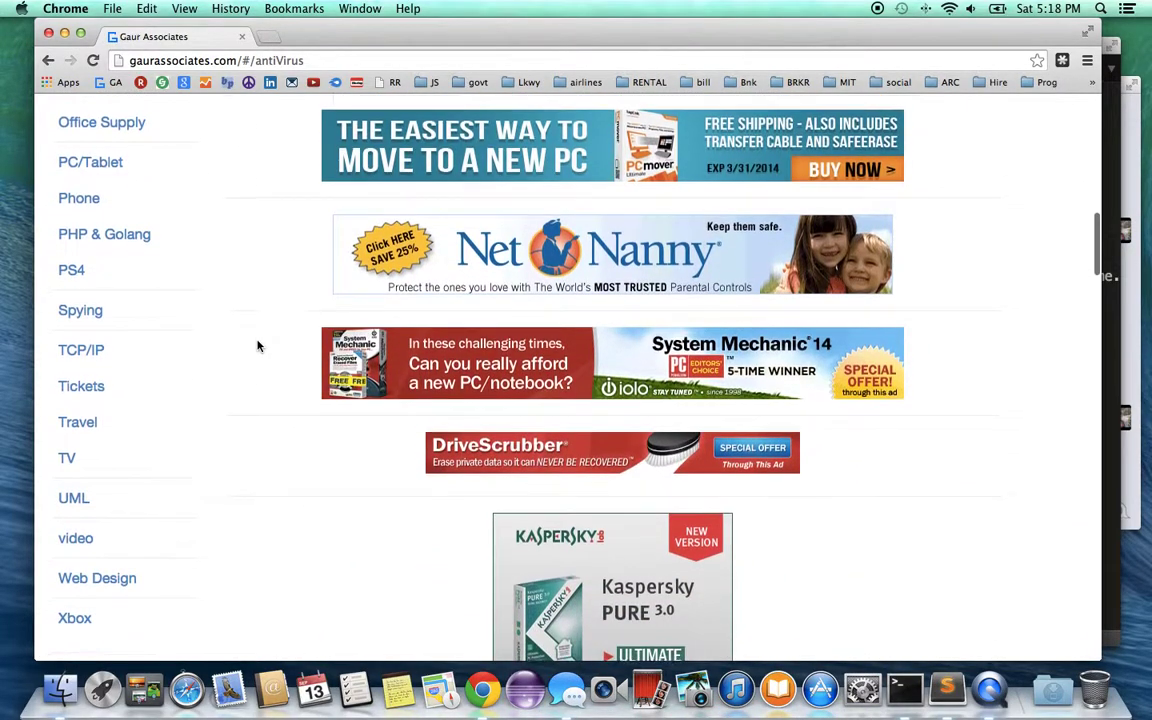
scroll(257, 346, down, 20)
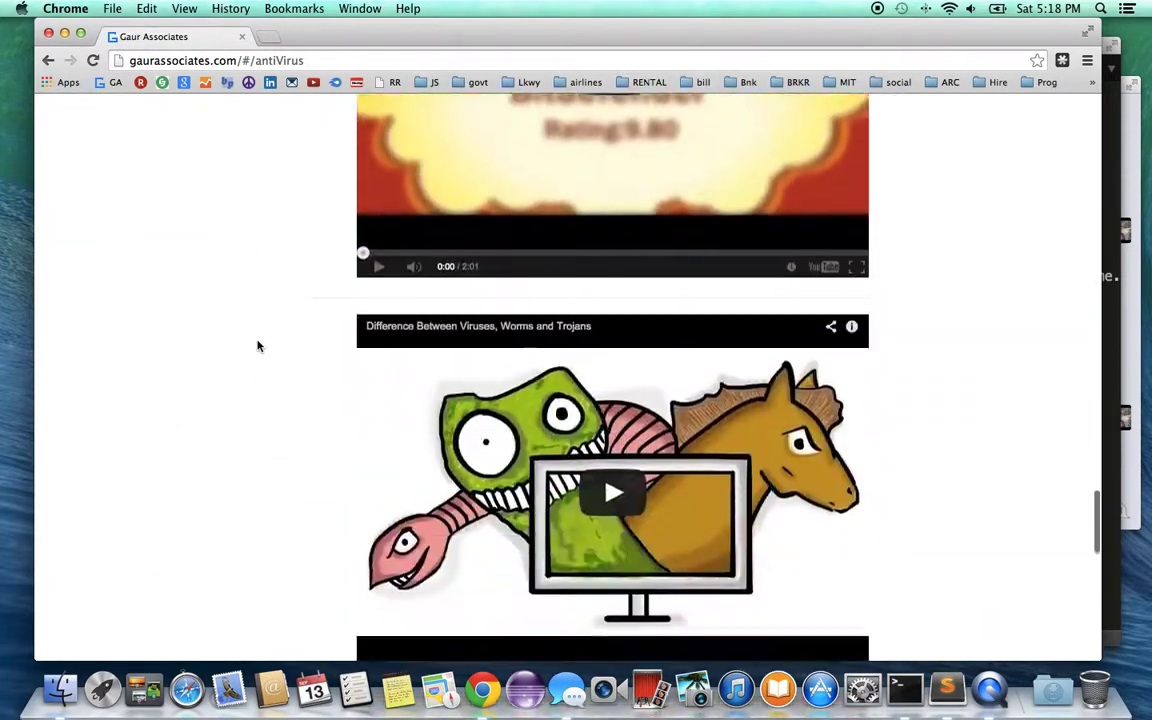
scroll(257, 344, down, 3)
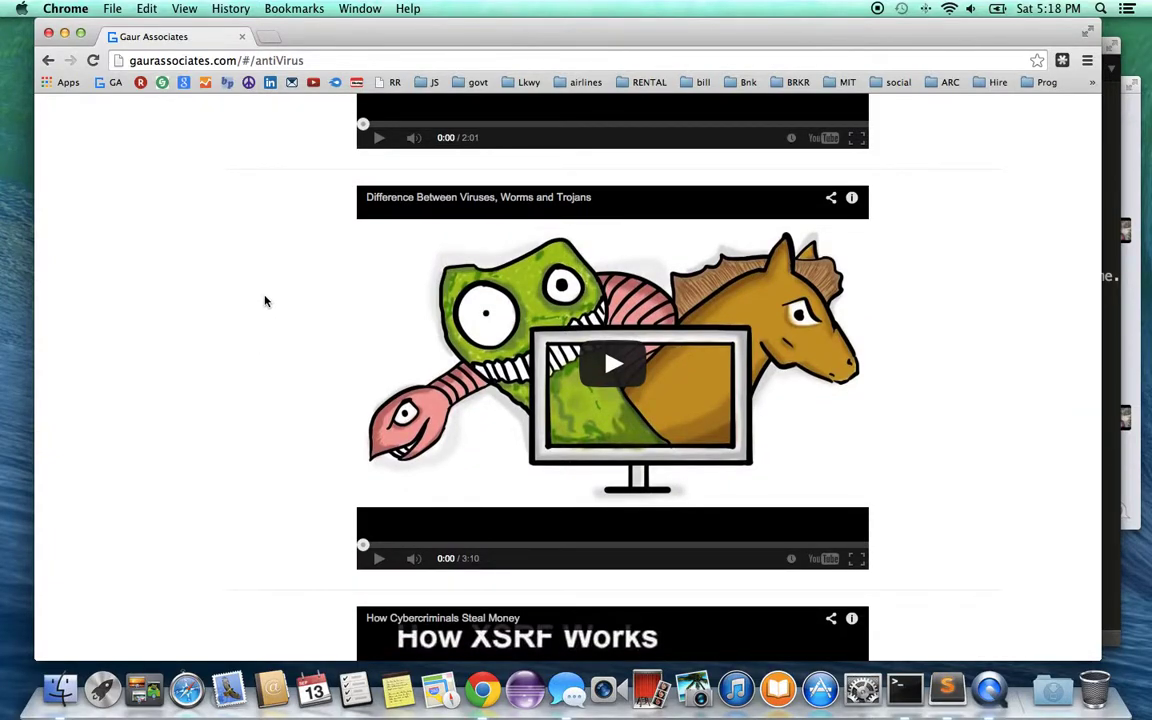
scroll(265, 301, down, 8)
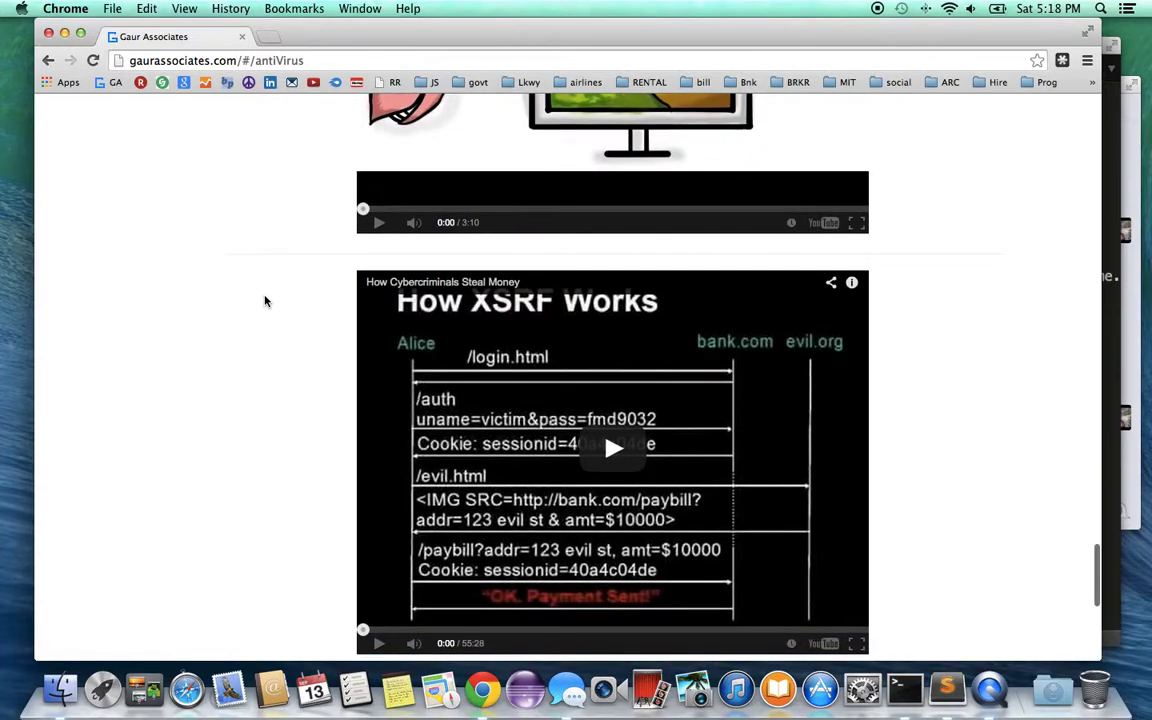
scroll(265, 301, down, 10)
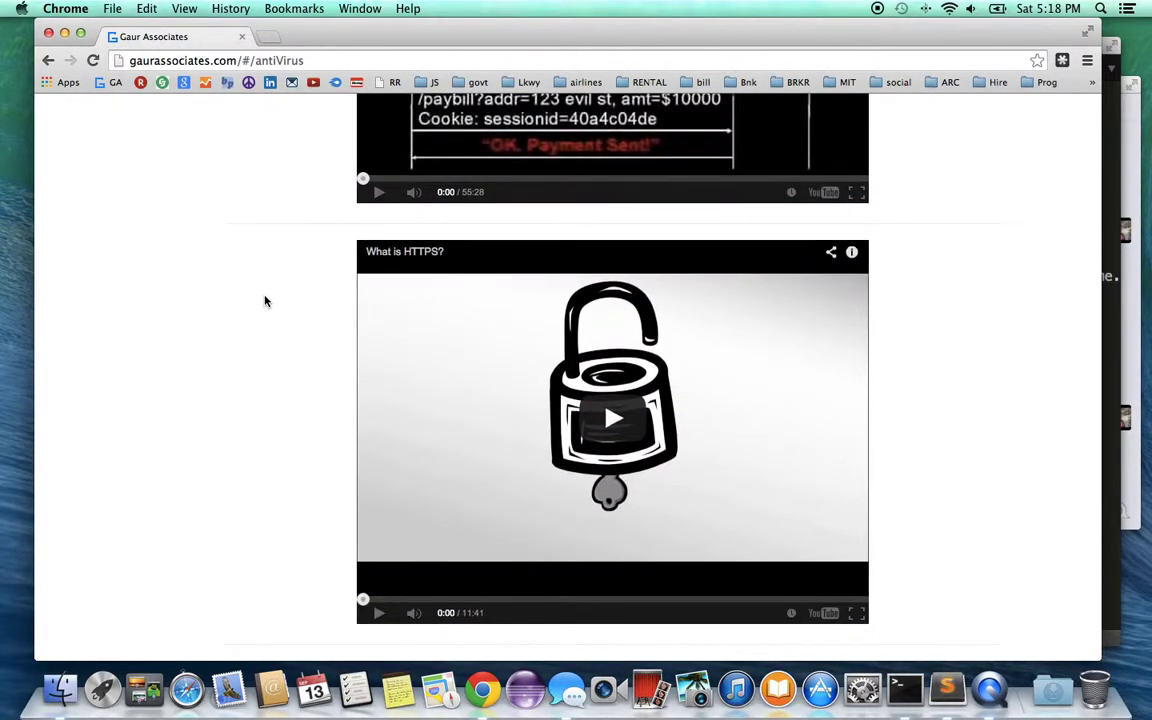
scroll(265, 301, down, 12)
scroll(265, 301, up, 20)
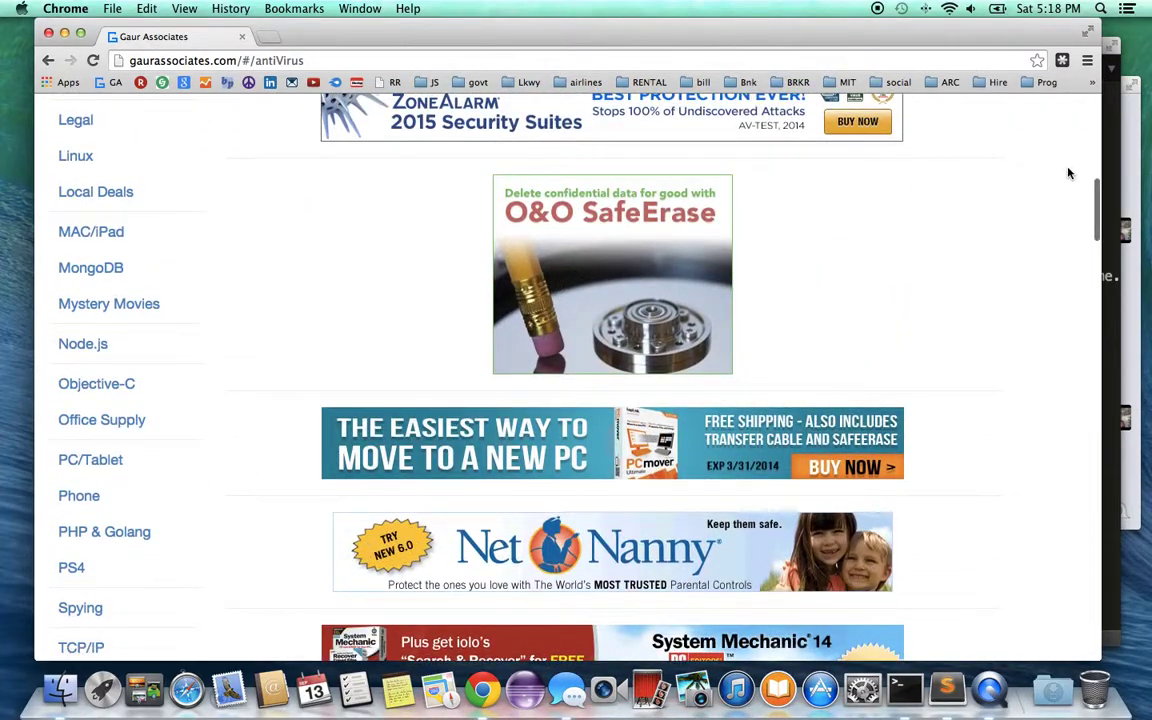
click(878, 9)
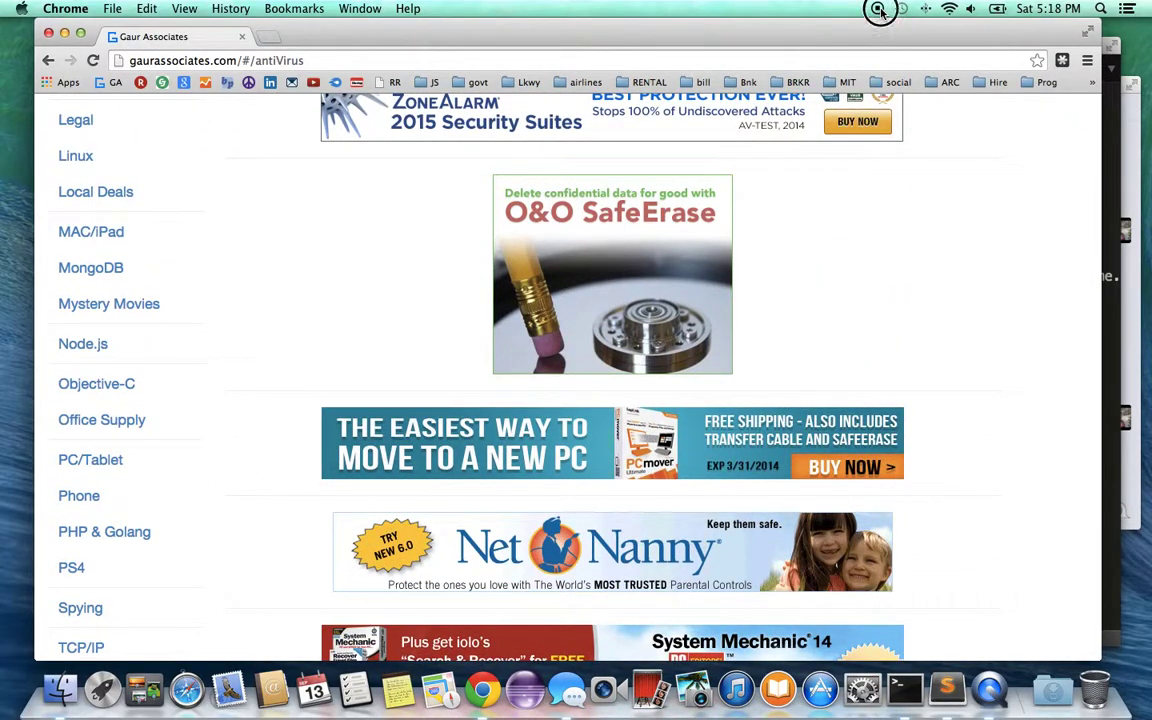